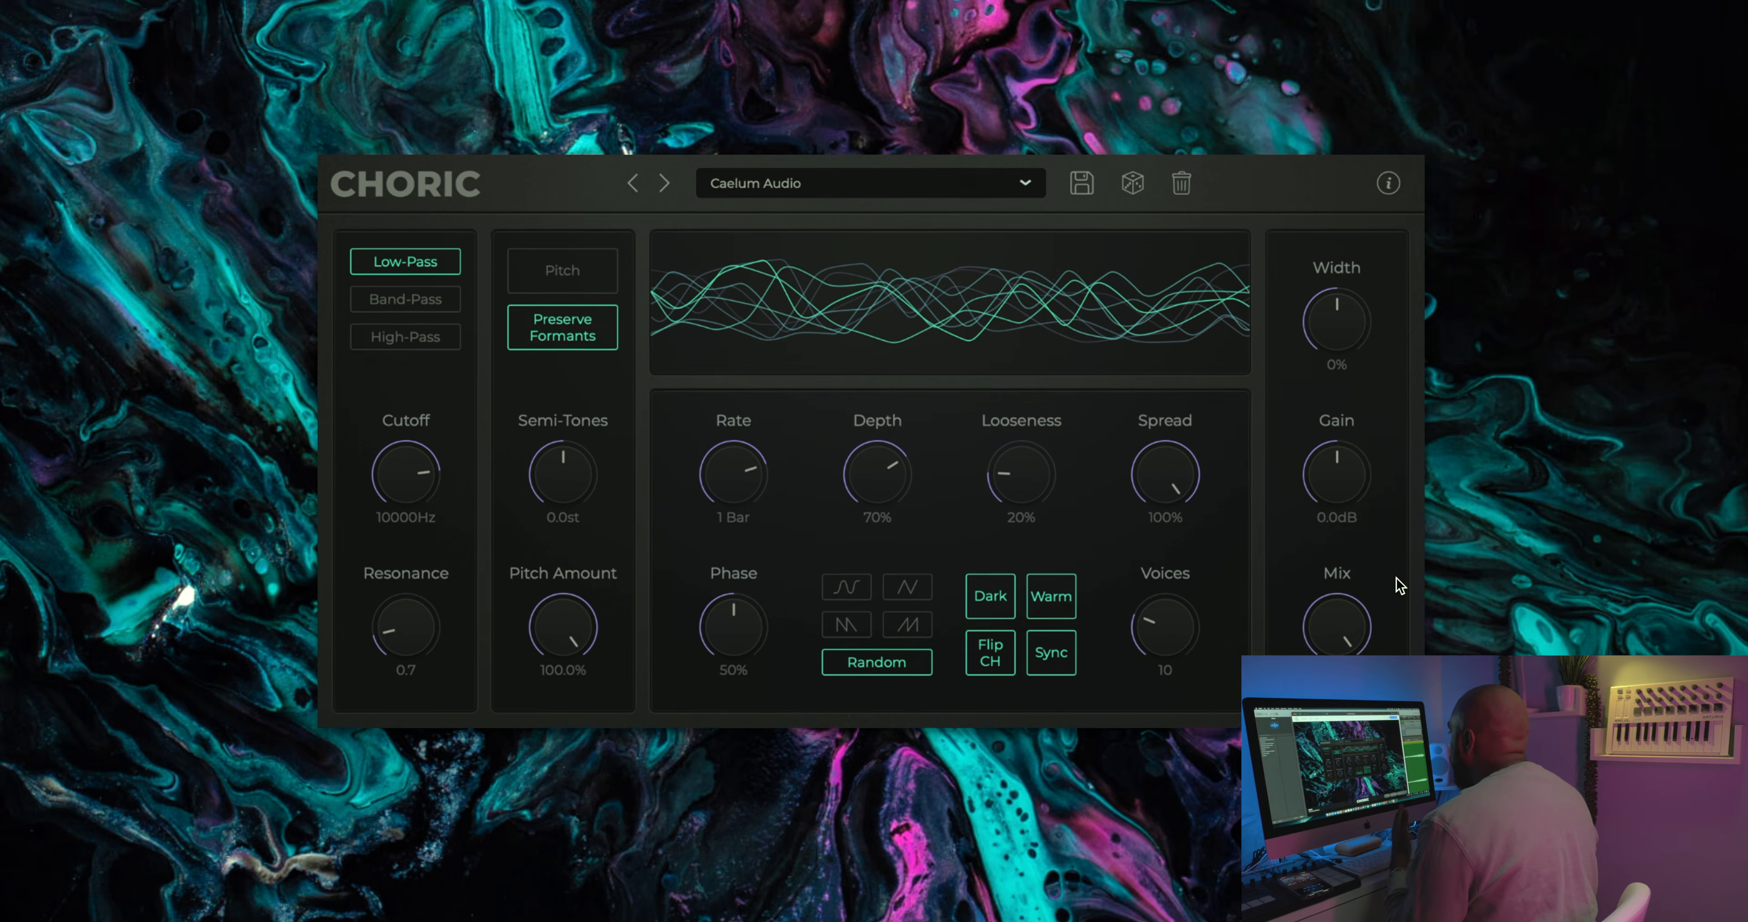
scroll(1396, 526, "up", 3)
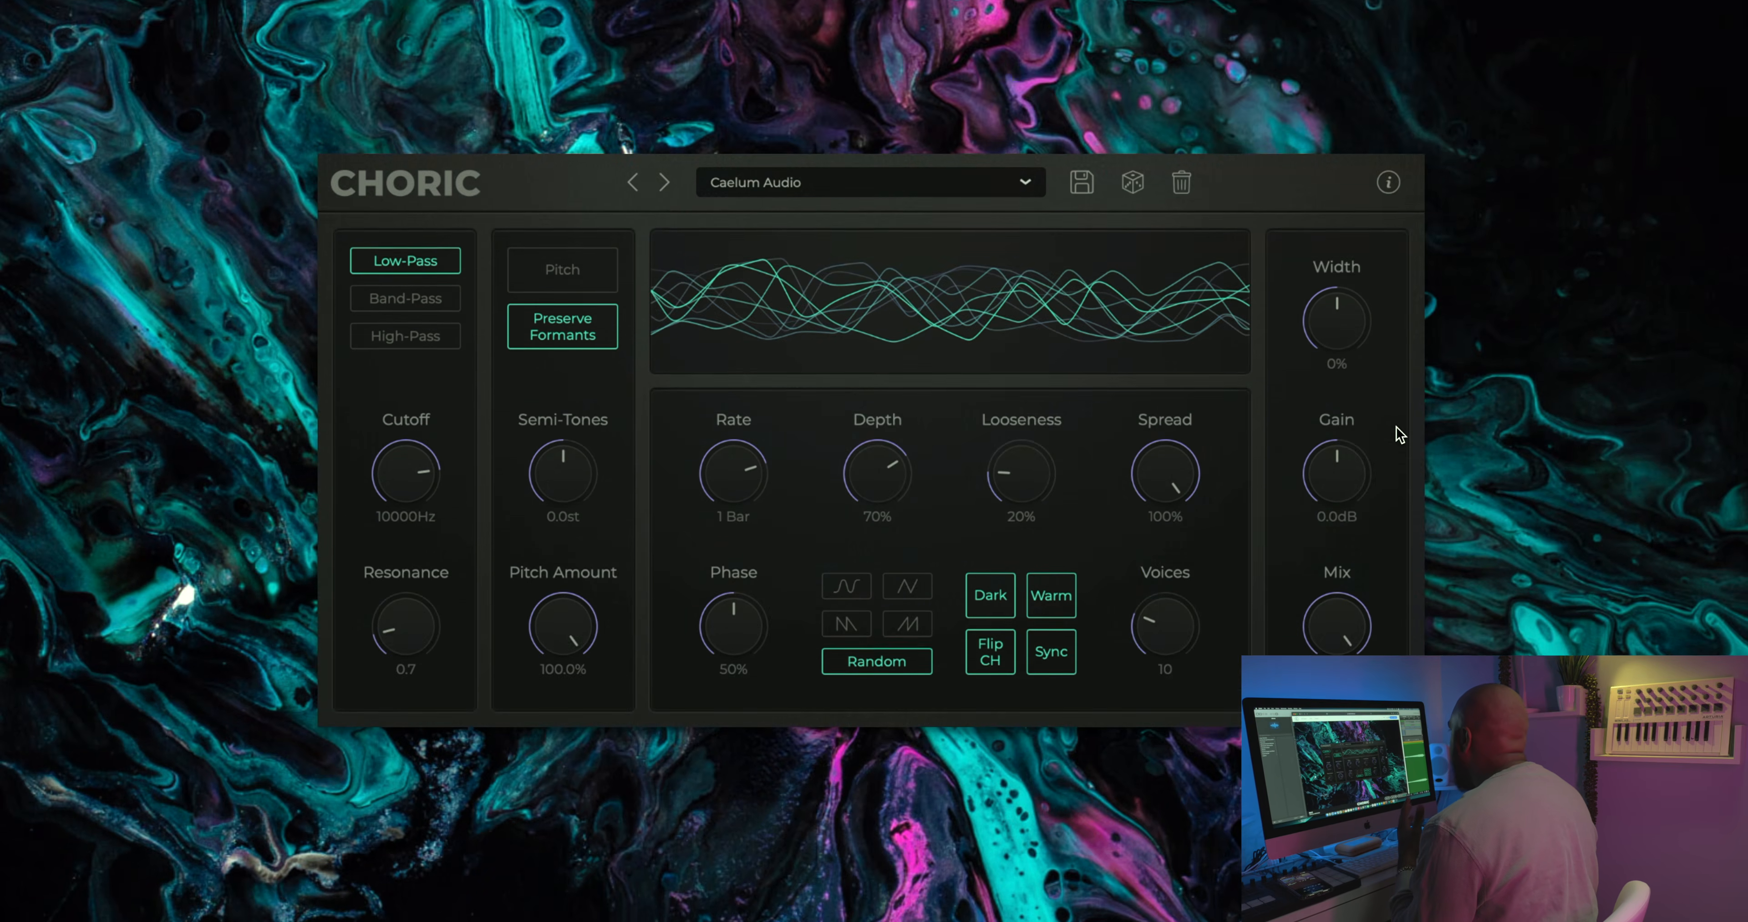
scroll(1397, 527, "down", 6)
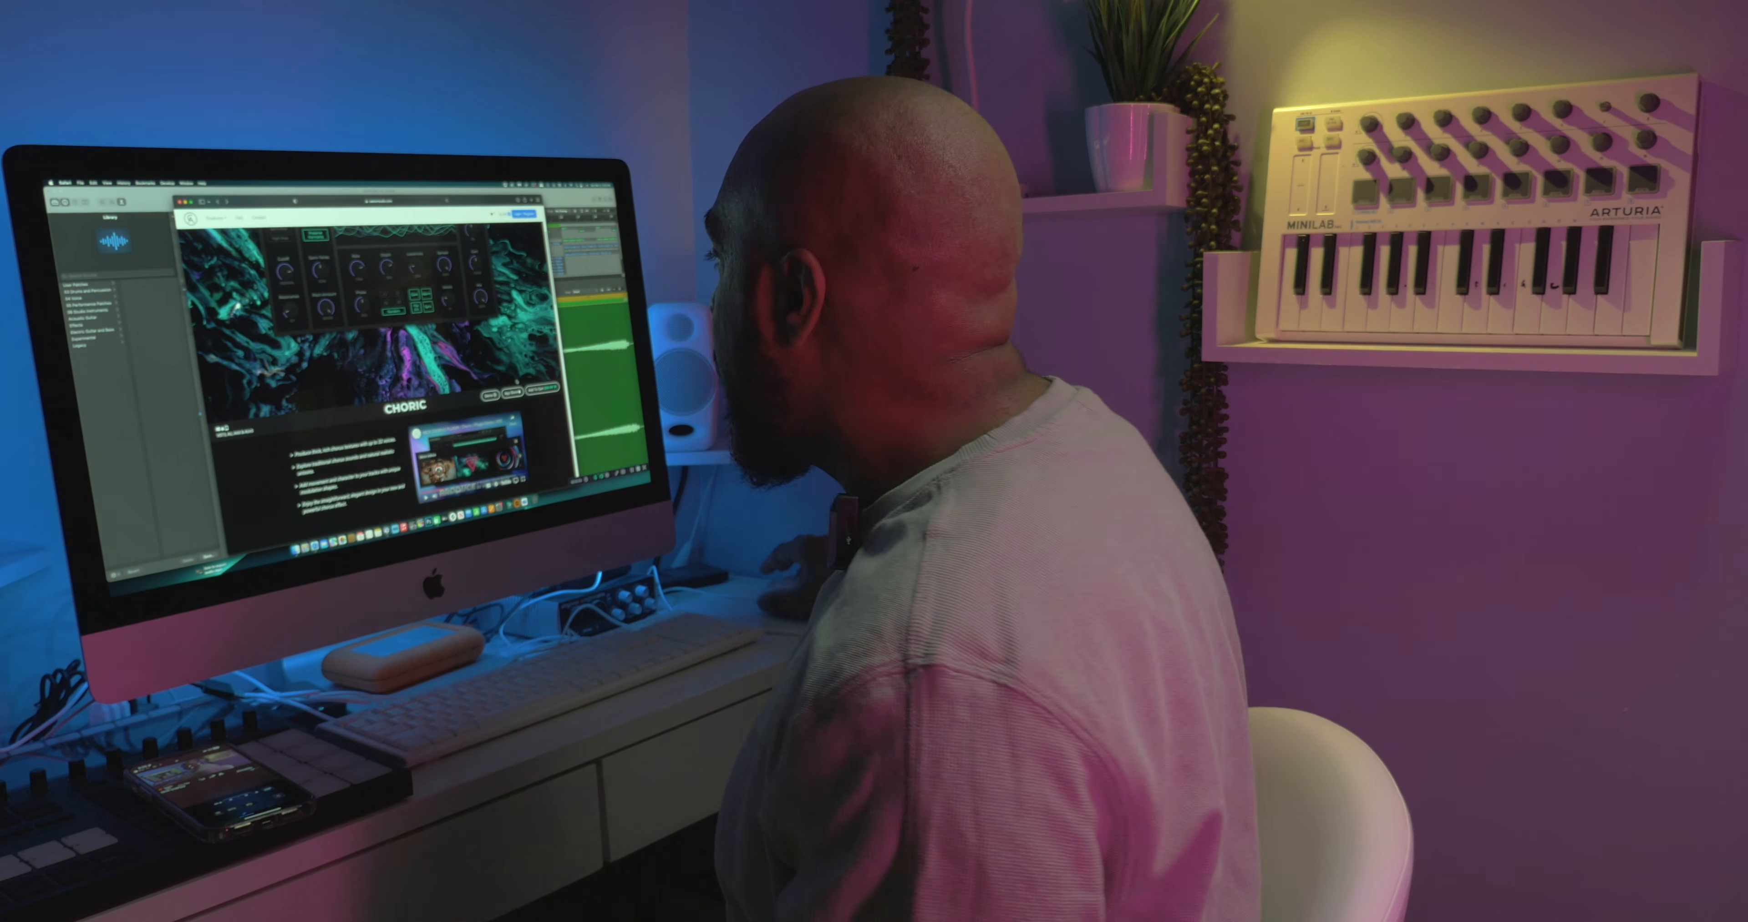
scroll(517, 381, "up", 5)
scroll(517, 382, "down", 2)
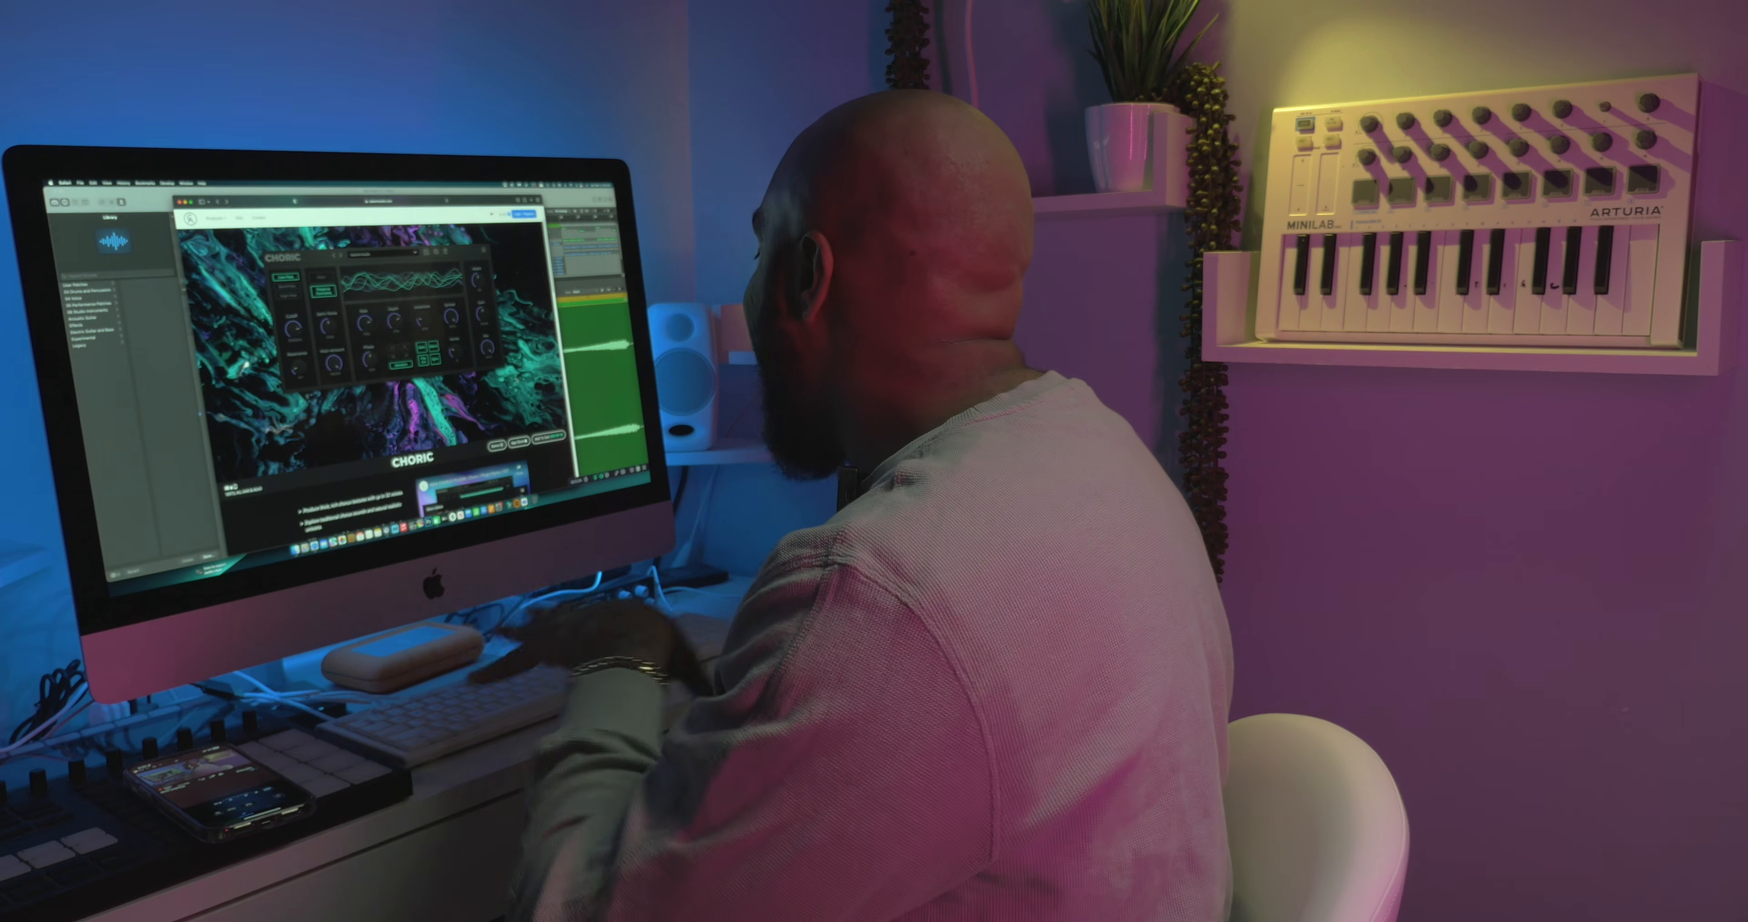
scroll(380, 366, "down", 10)
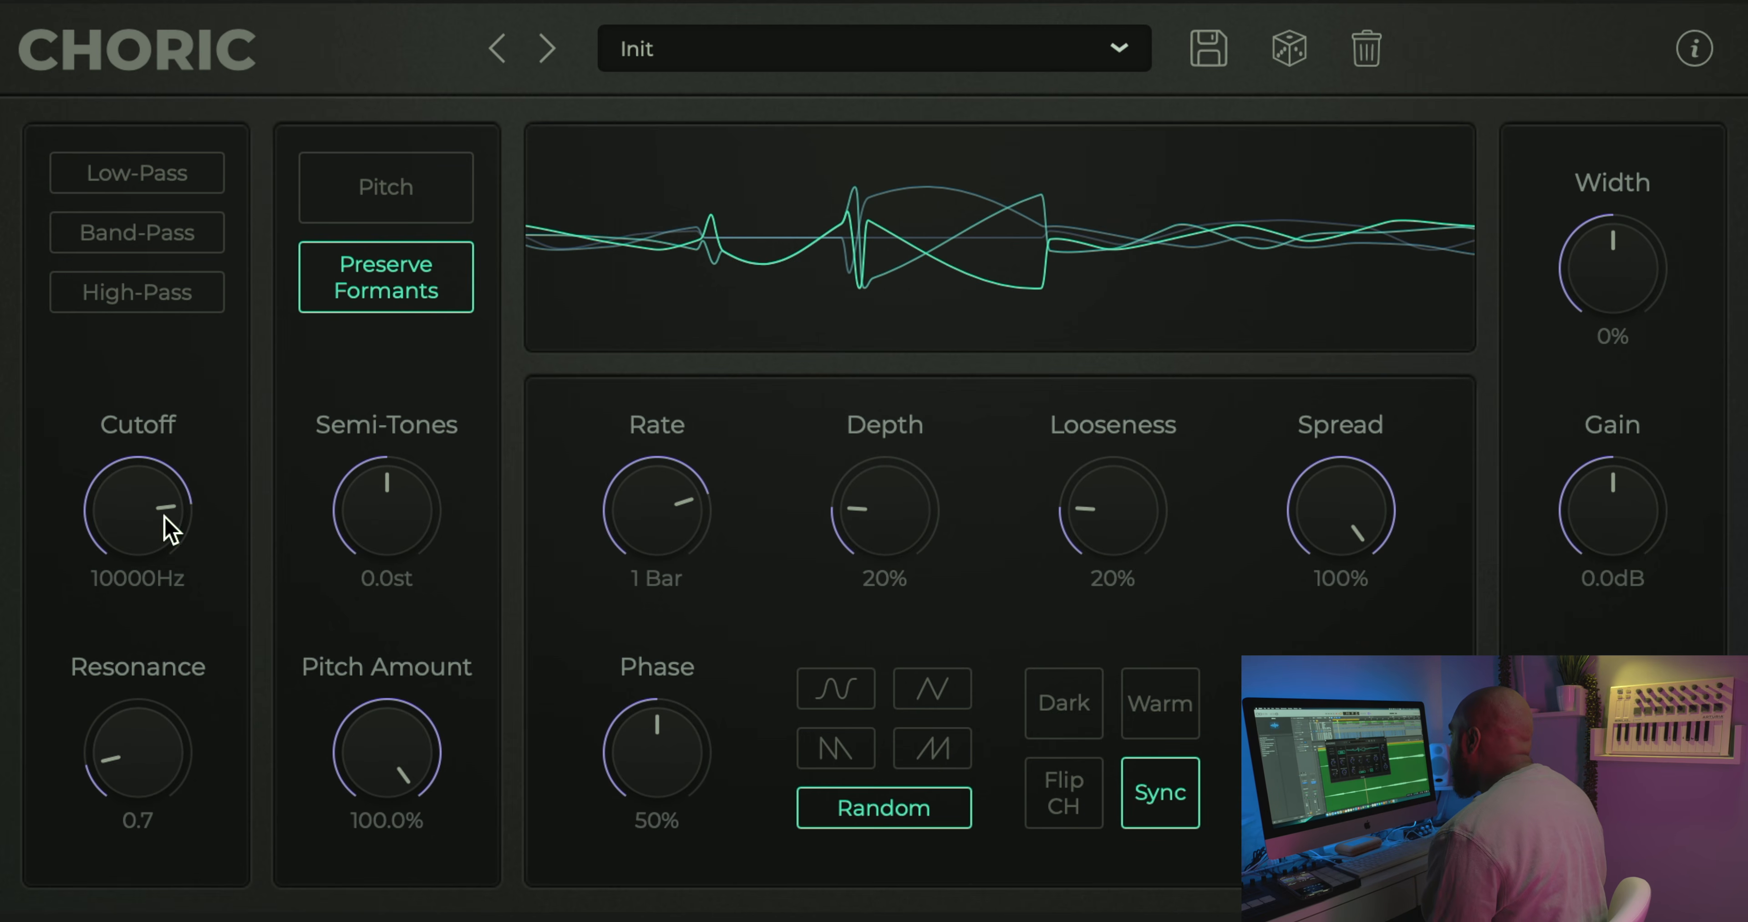
Step: Try the Pitch switch and the different modulation waveforms, finishing with the sine shape selected
left_click(387, 218)
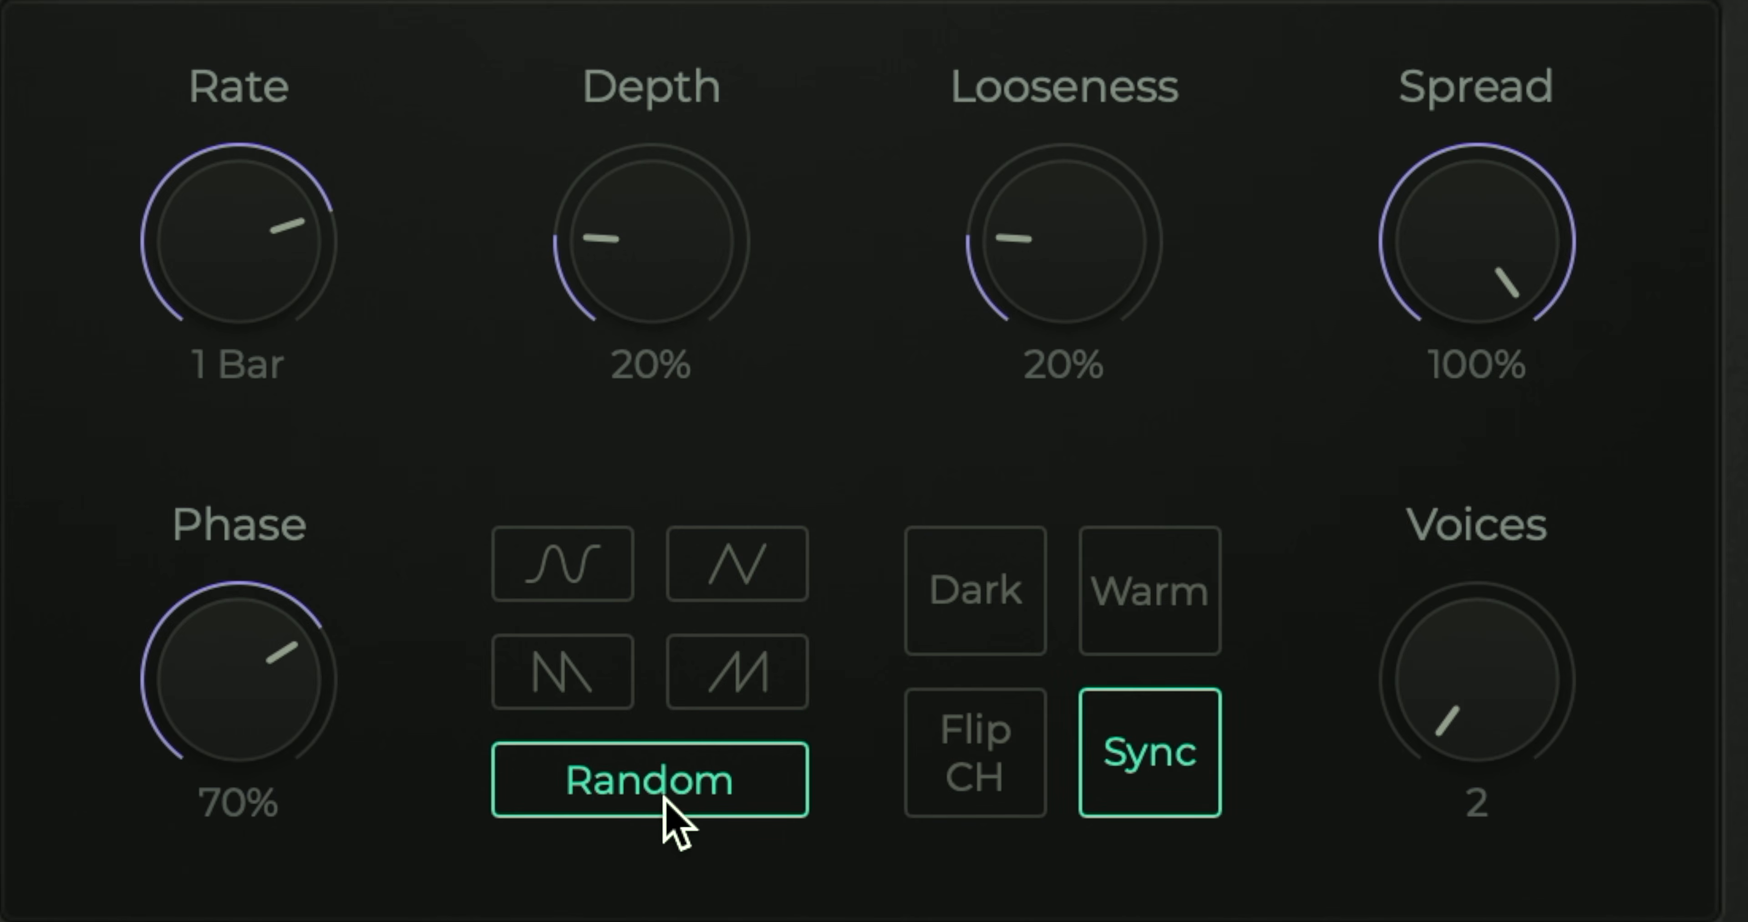
left_click(582, 557)
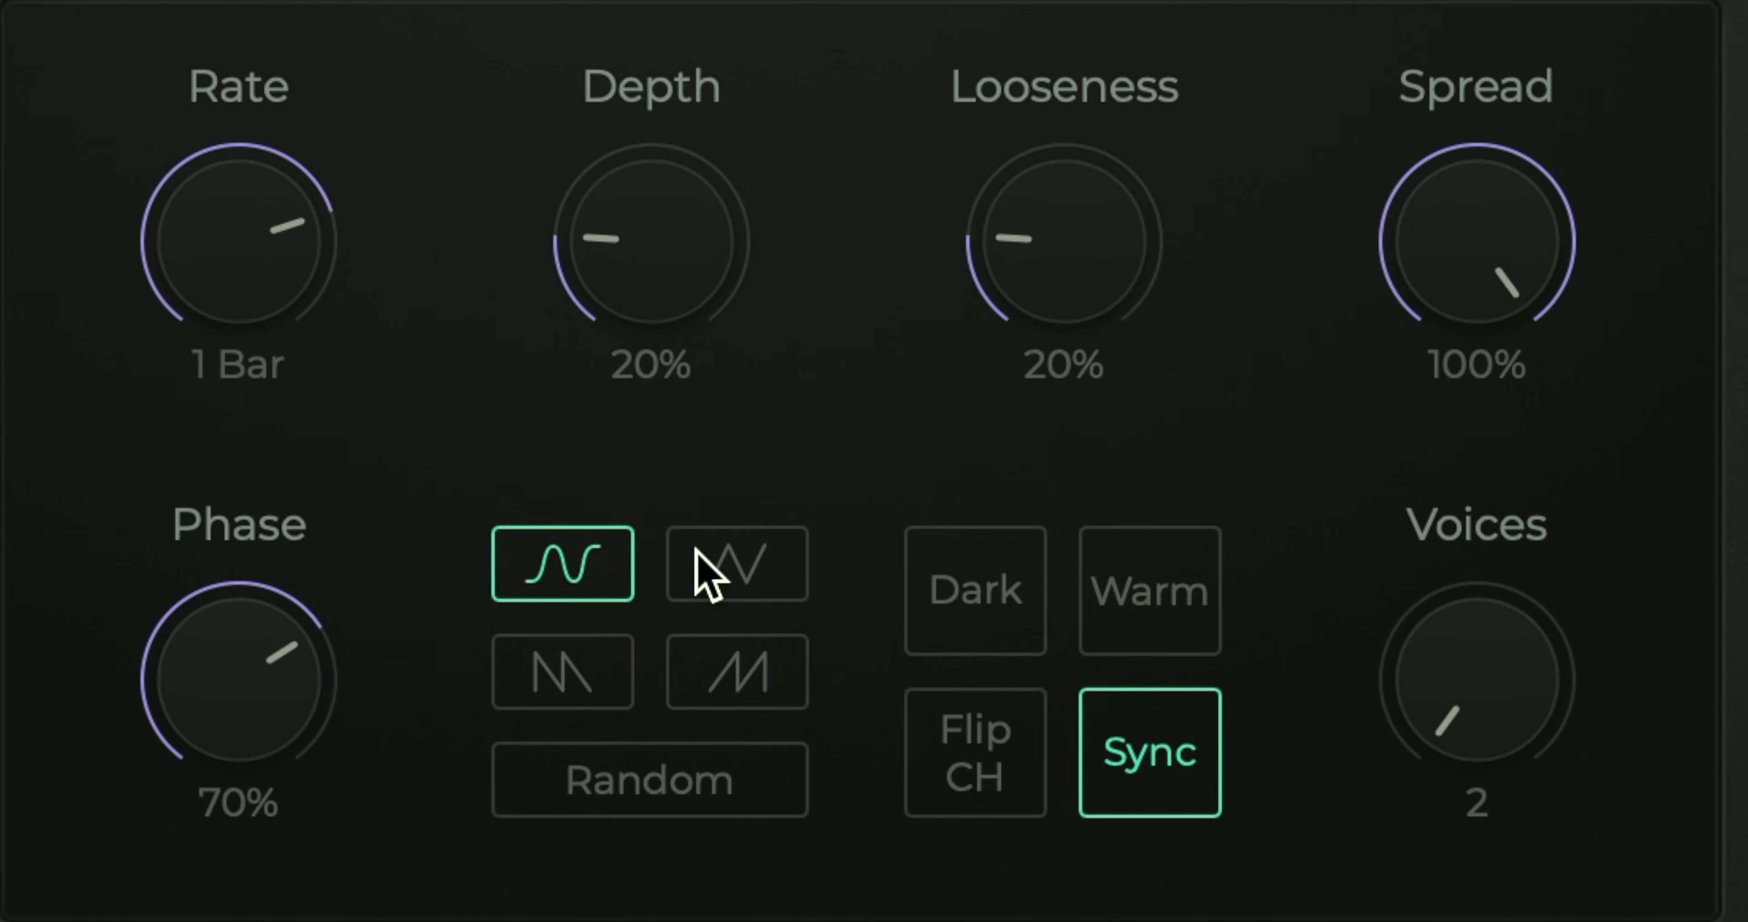
left_click(791, 702)
left_click(583, 678)
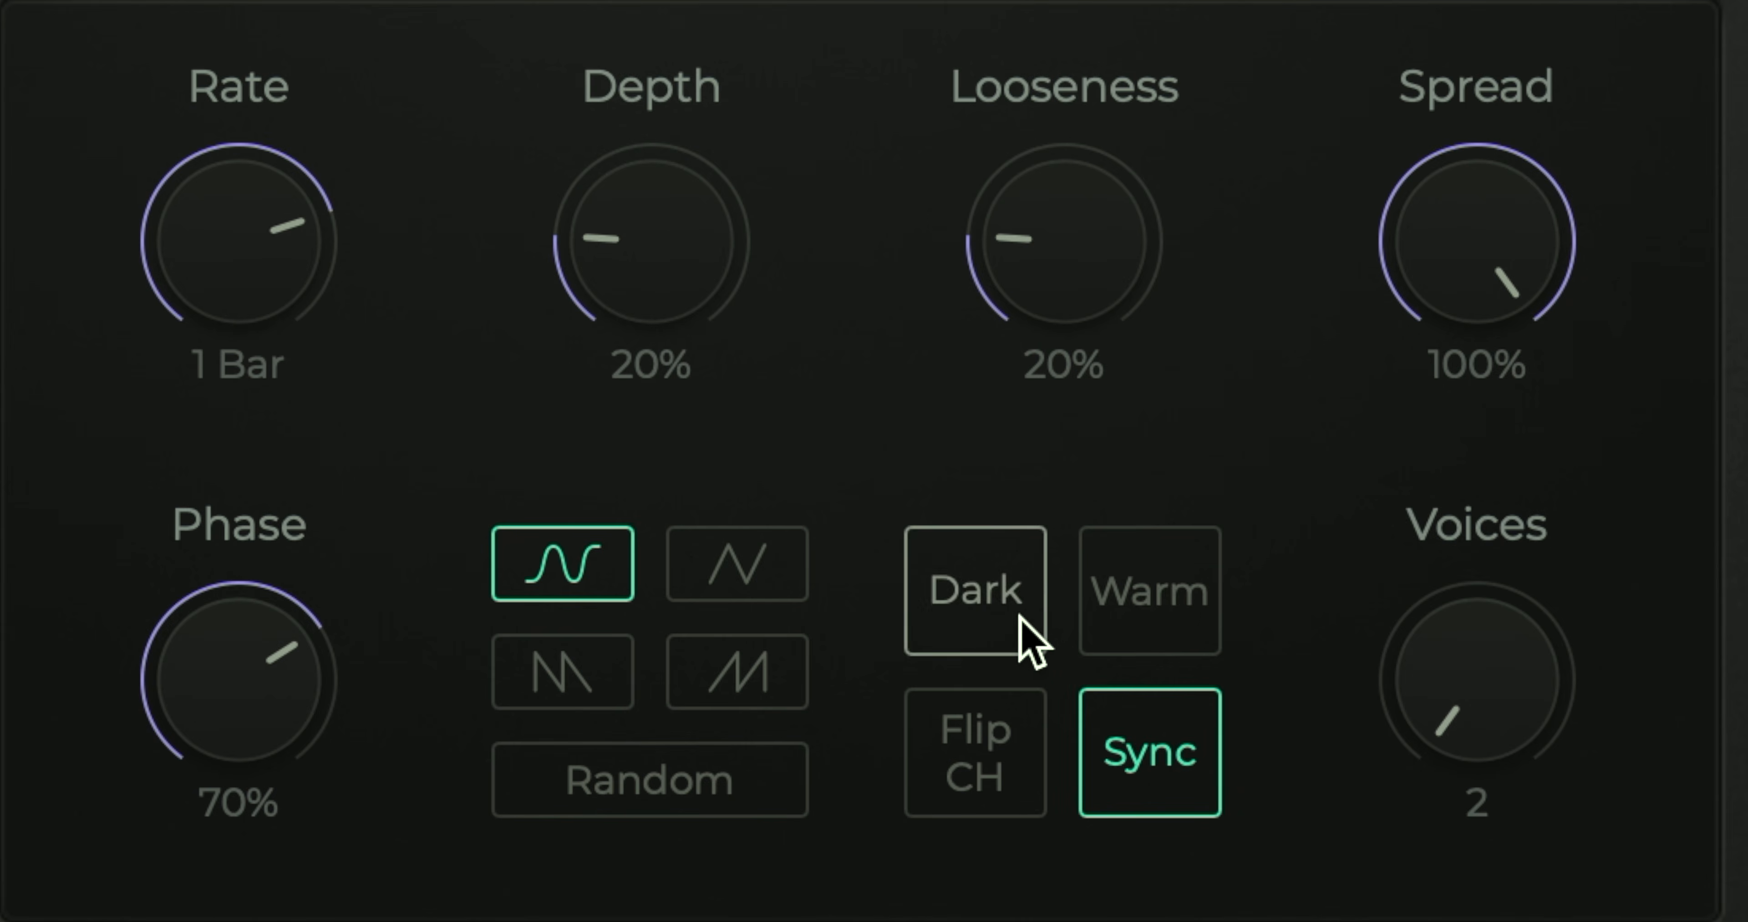
Step: Try the Warm and Dark character options and a lower Mix amount, finishing with Warm and Dark off and Mix at 100%
left_click(1175, 602)
left_click(968, 616)
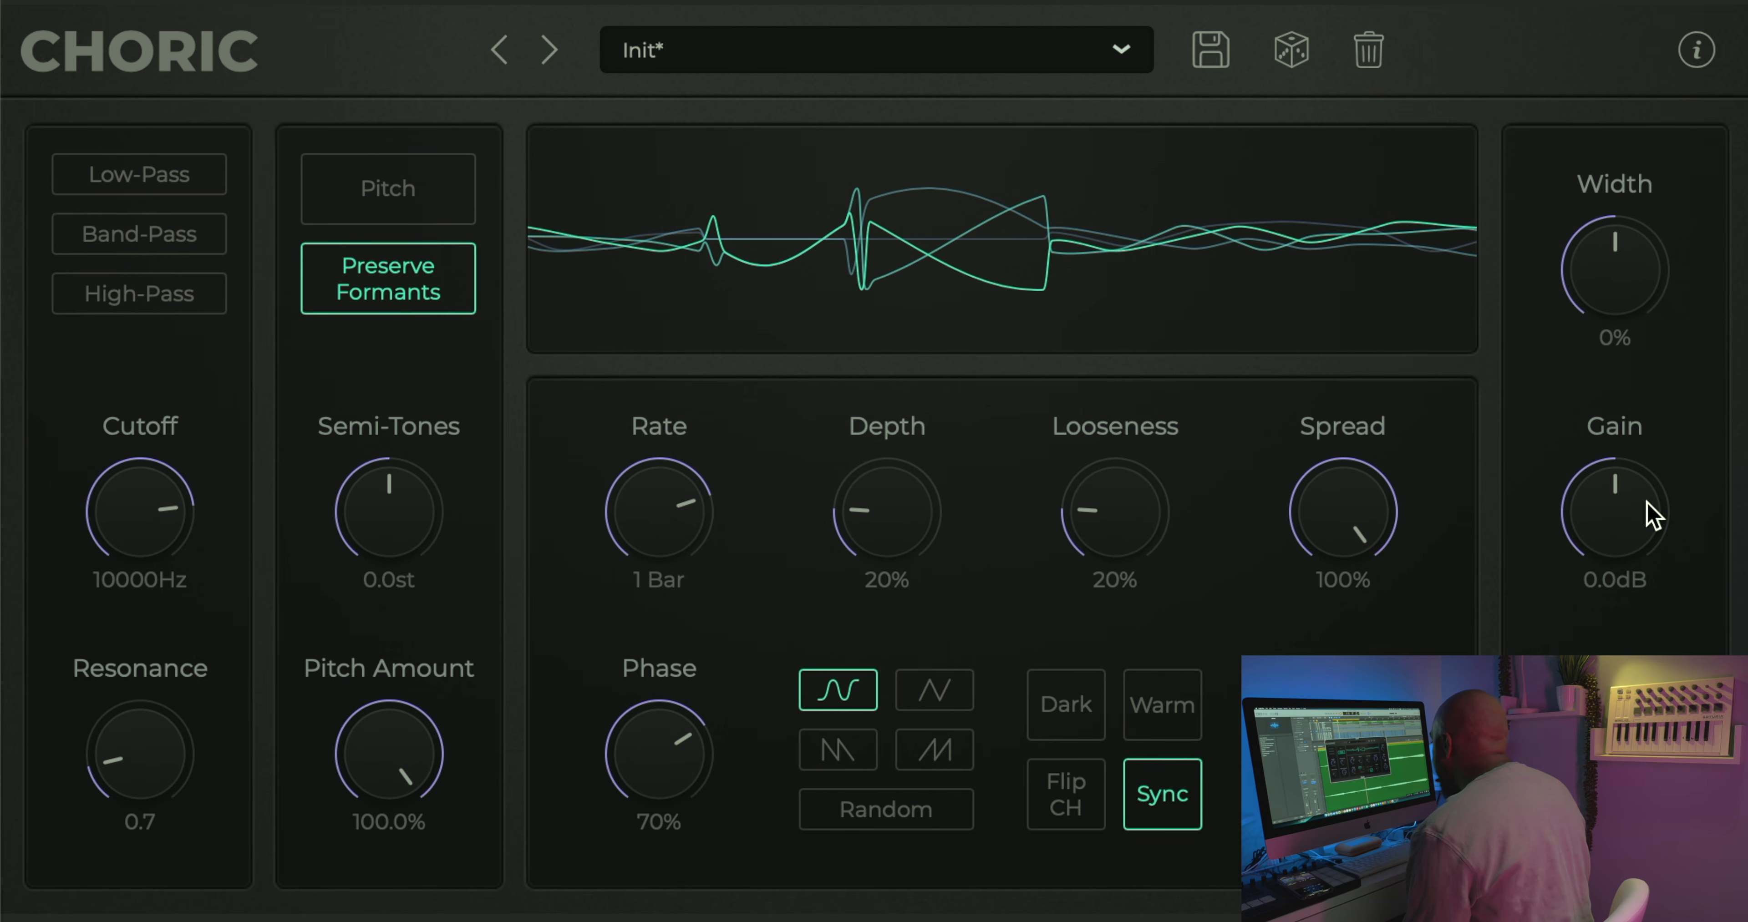
left_click_drag(1627, 763, 1623, 921)
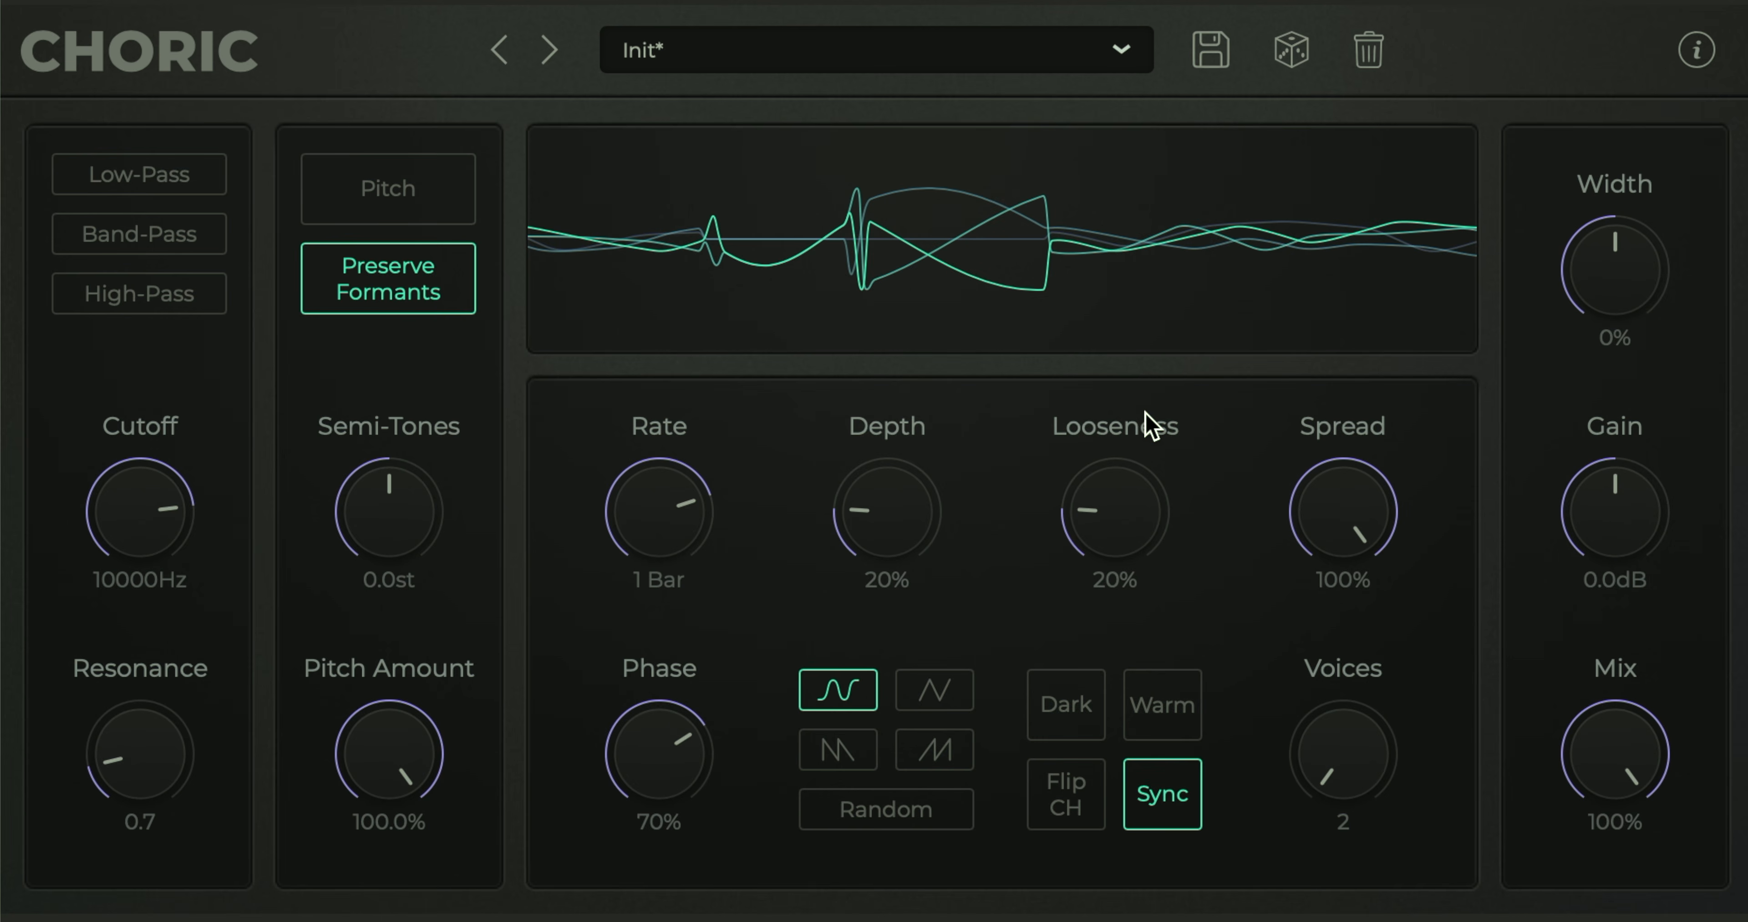
Step: Randomize all of the plug-in's parameters repeatedly to generate a series of new chorus settings
left_click(1290, 52)
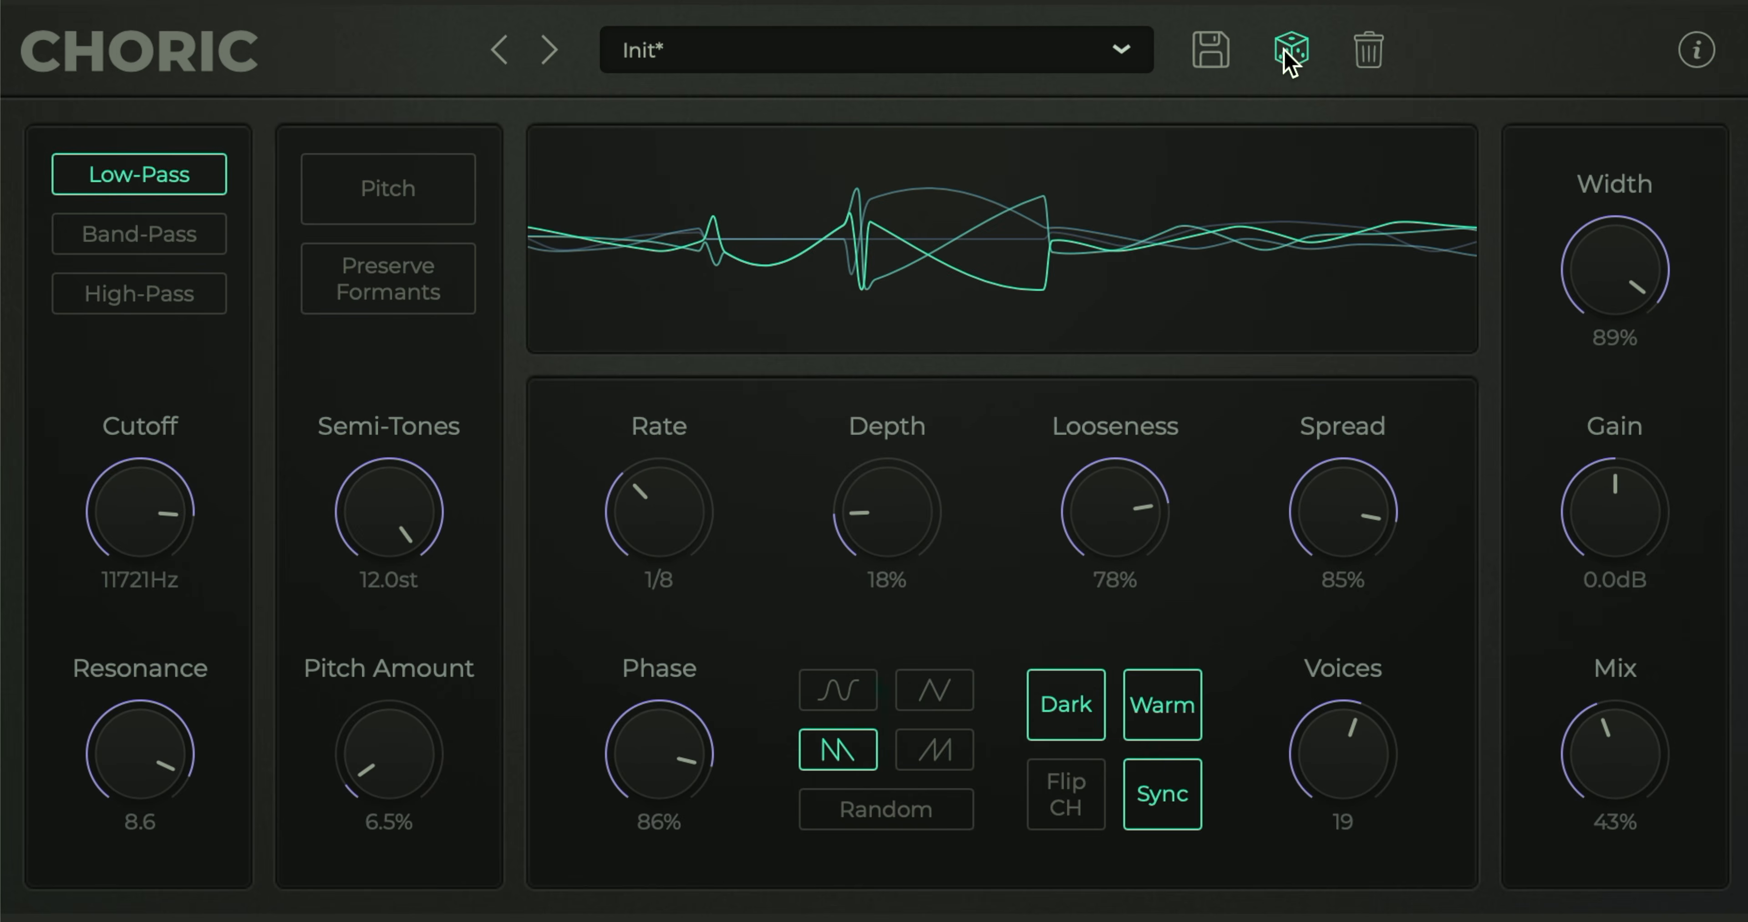
left_click(1292, 61)
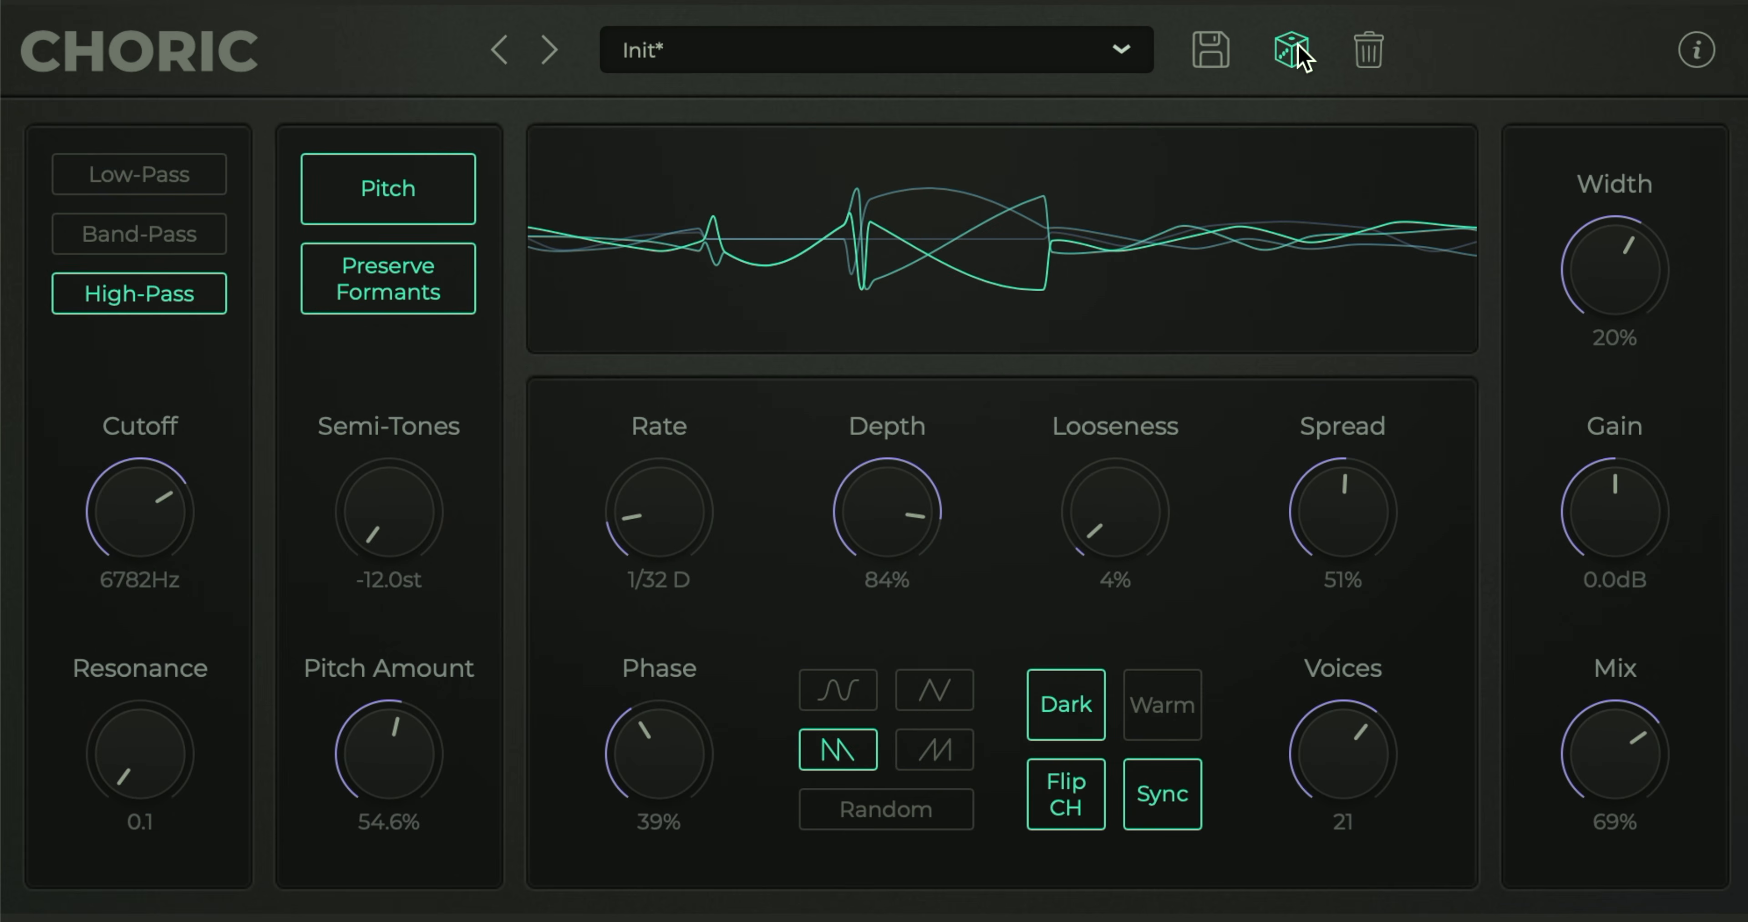
left_click(1298, 51)
left_click(1298, 51)
left_click(1298, 51)
left_click(1298, 51)
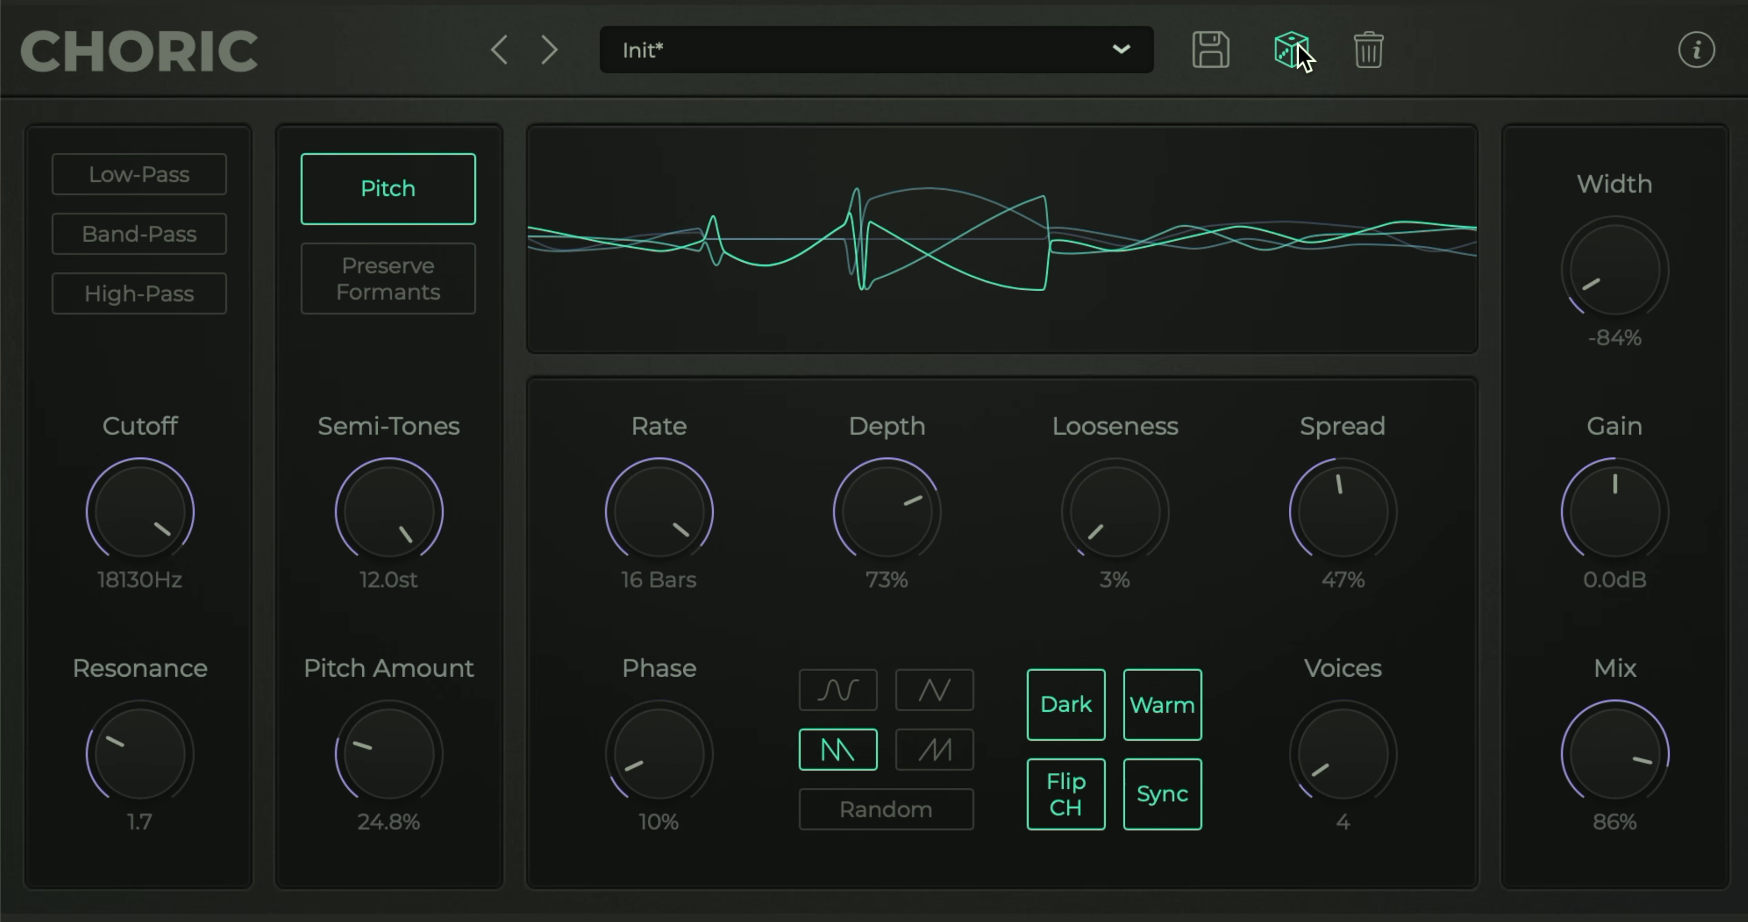
left_click(1298, 51)
left_click(1298, 51)
left_click(1298, 51)
left_click(1298, 51)
left_click(1298, 51)
left_click(1298, 51)
left_click(1298, 51)
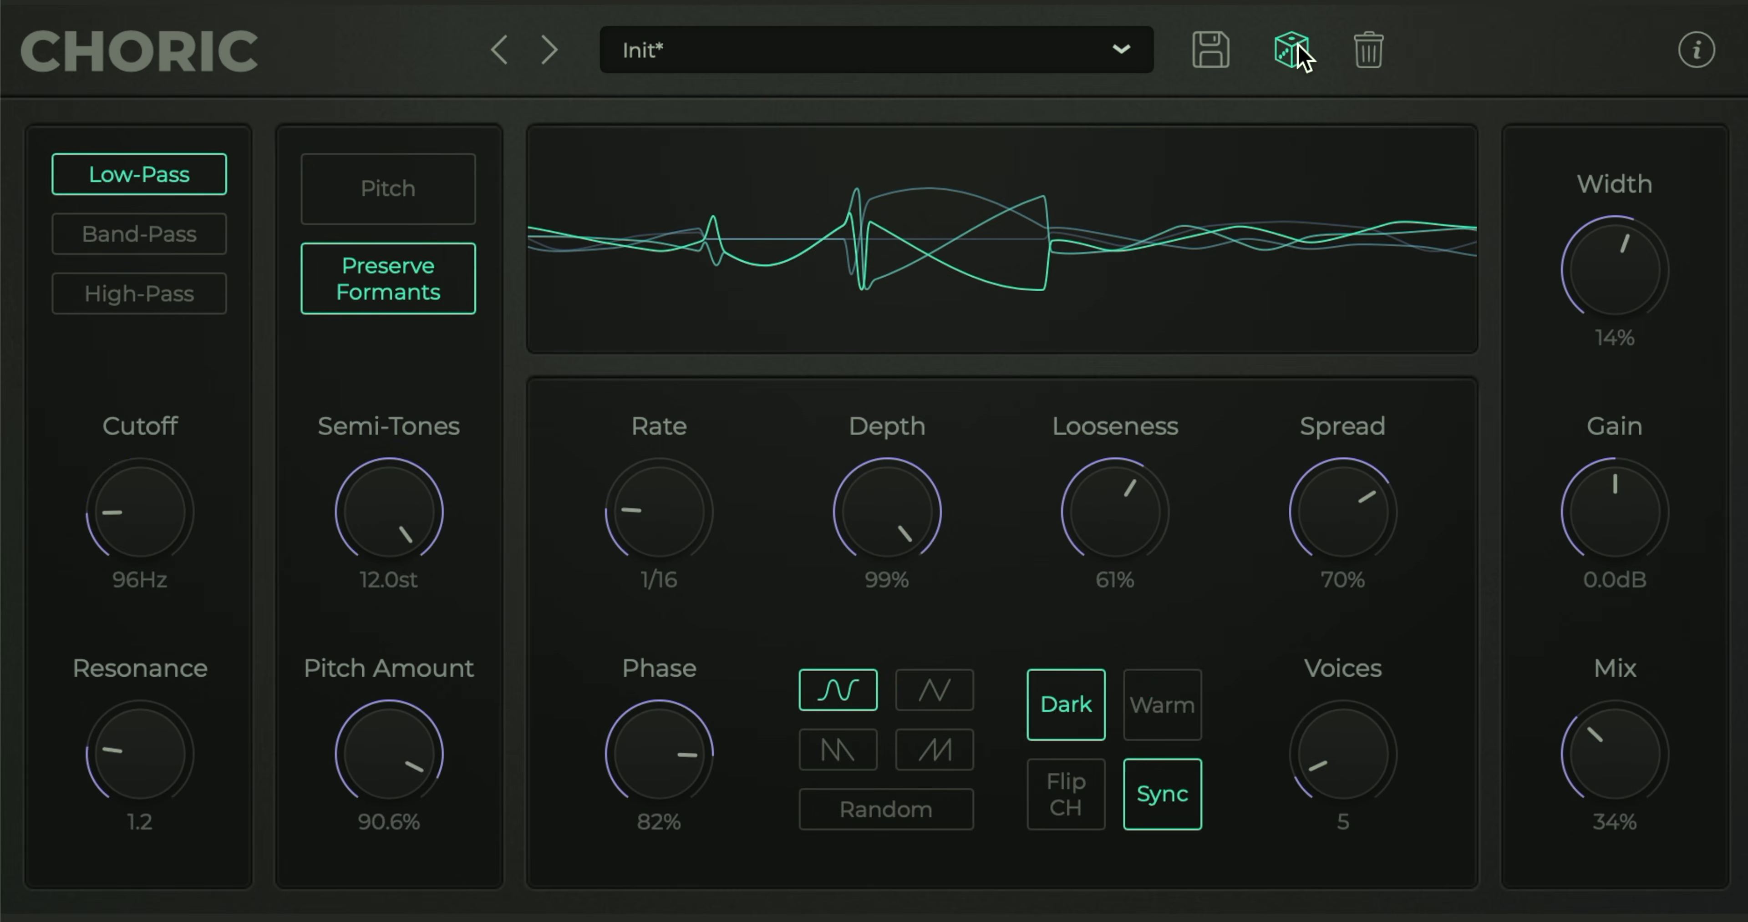
left_click(1298, 51)
left_click(1298, 51)
left_click(1298, 51)
left_click(1298, 51)
left_click(1298, 51)
left_click(1298, 51)
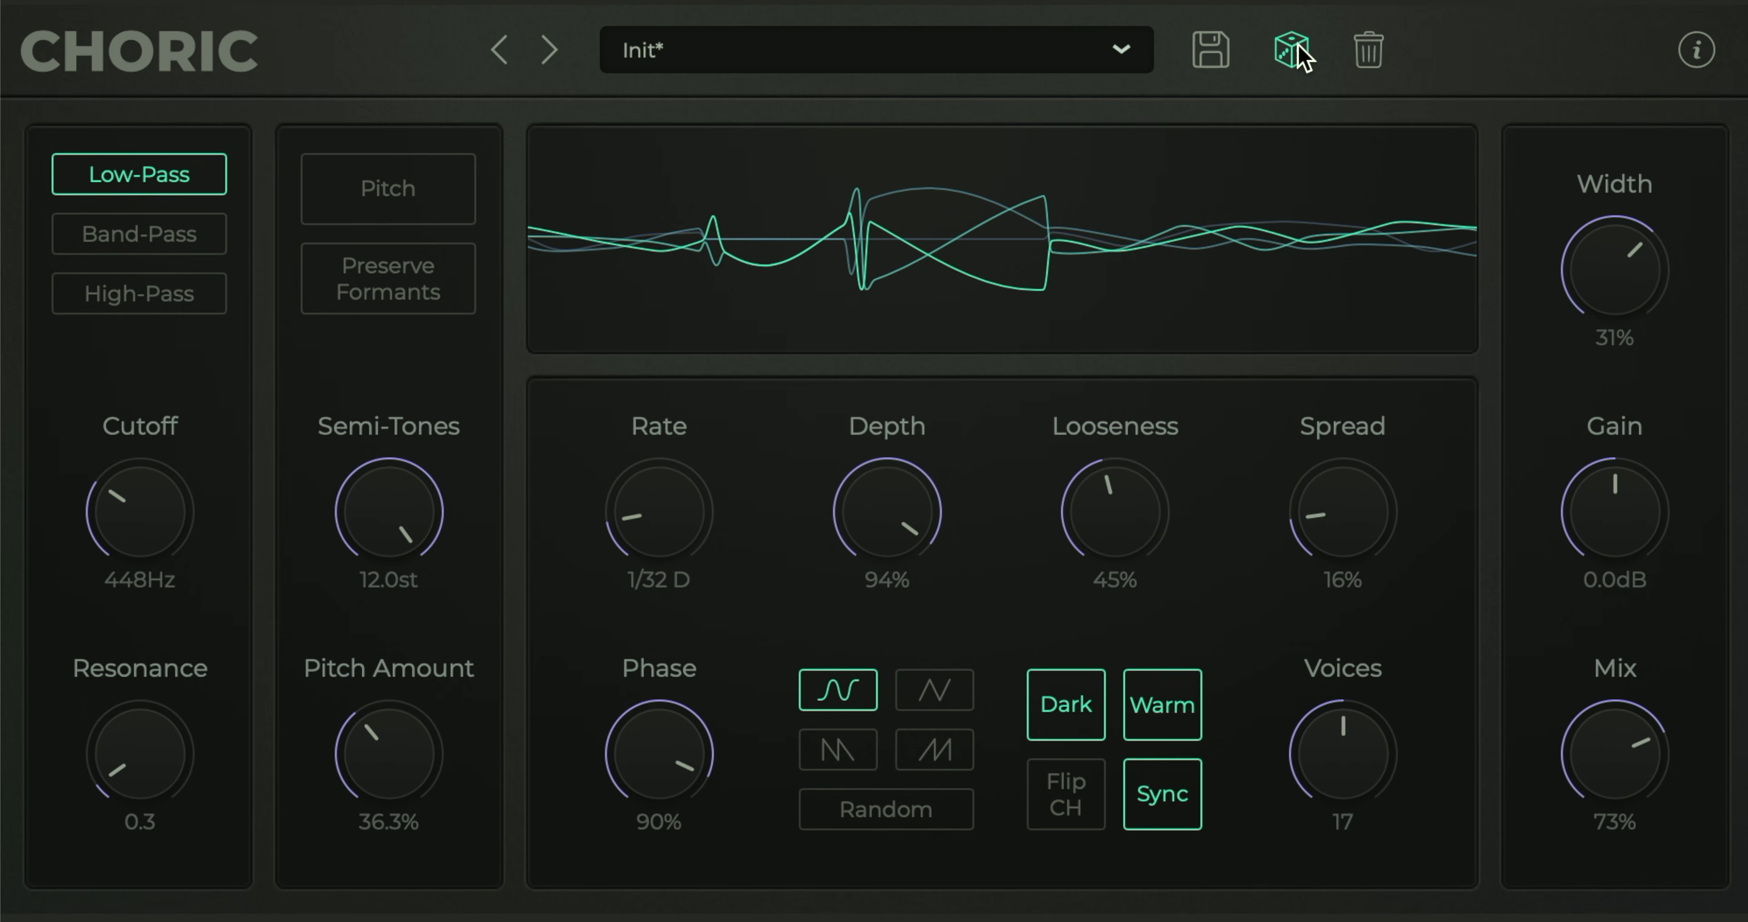
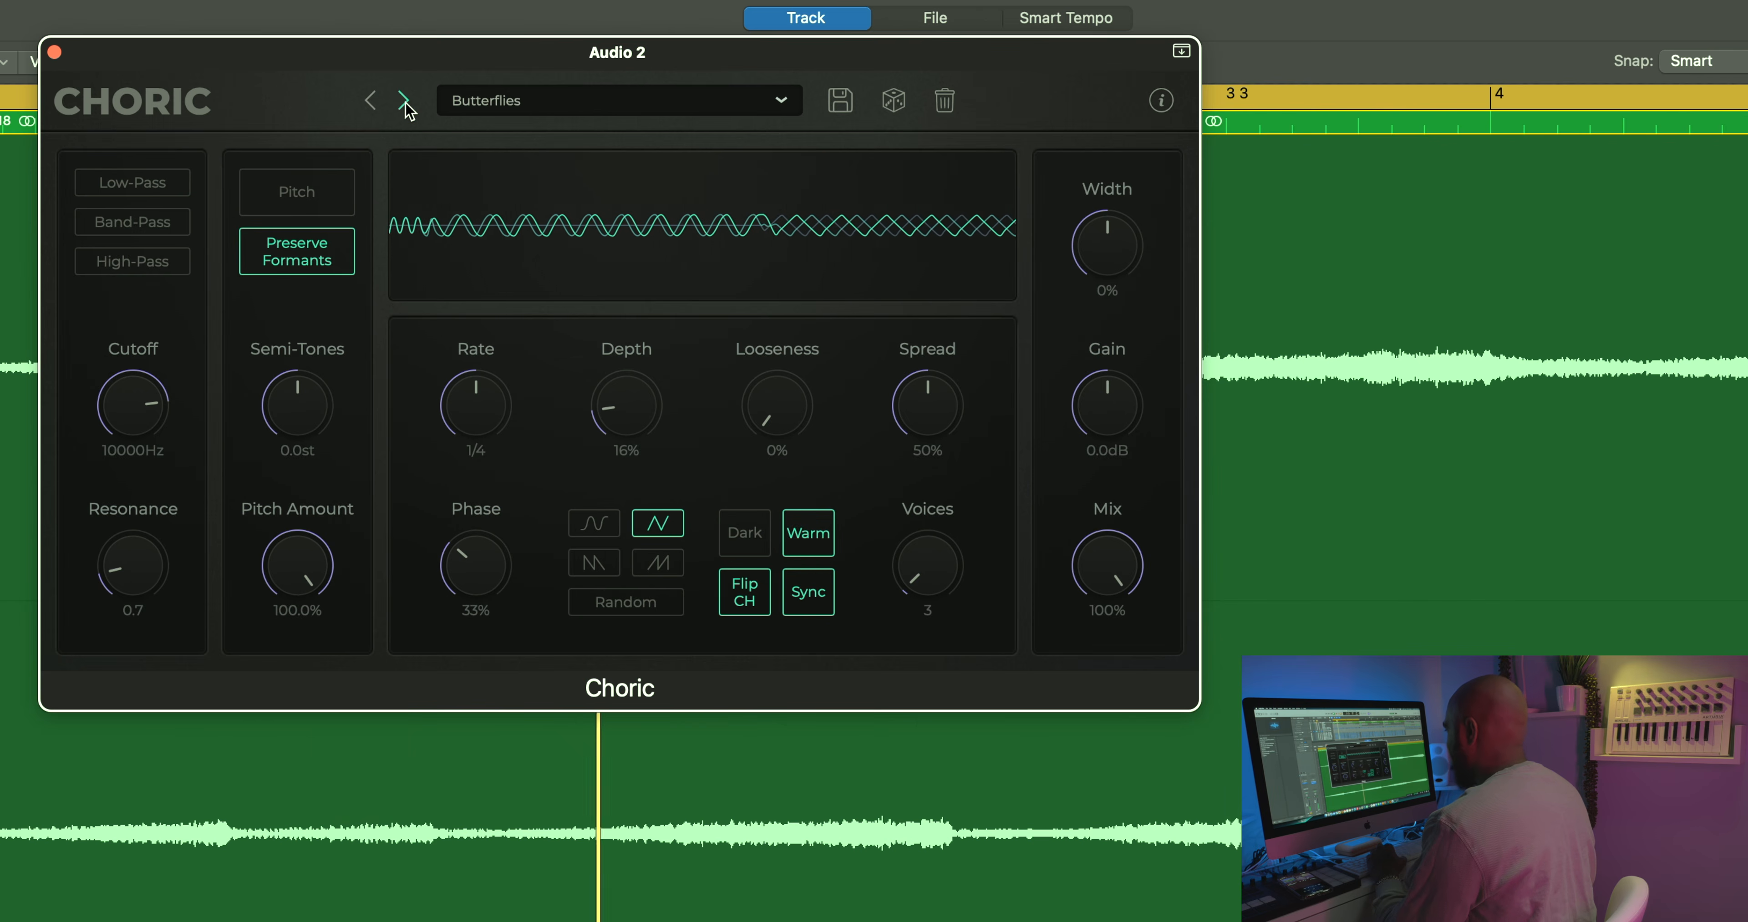
Step: Audition the factory presets one after another, from Challenged Balance through Friendly and both Mellow Vibes presets to Progscape
left_click(404, 101)
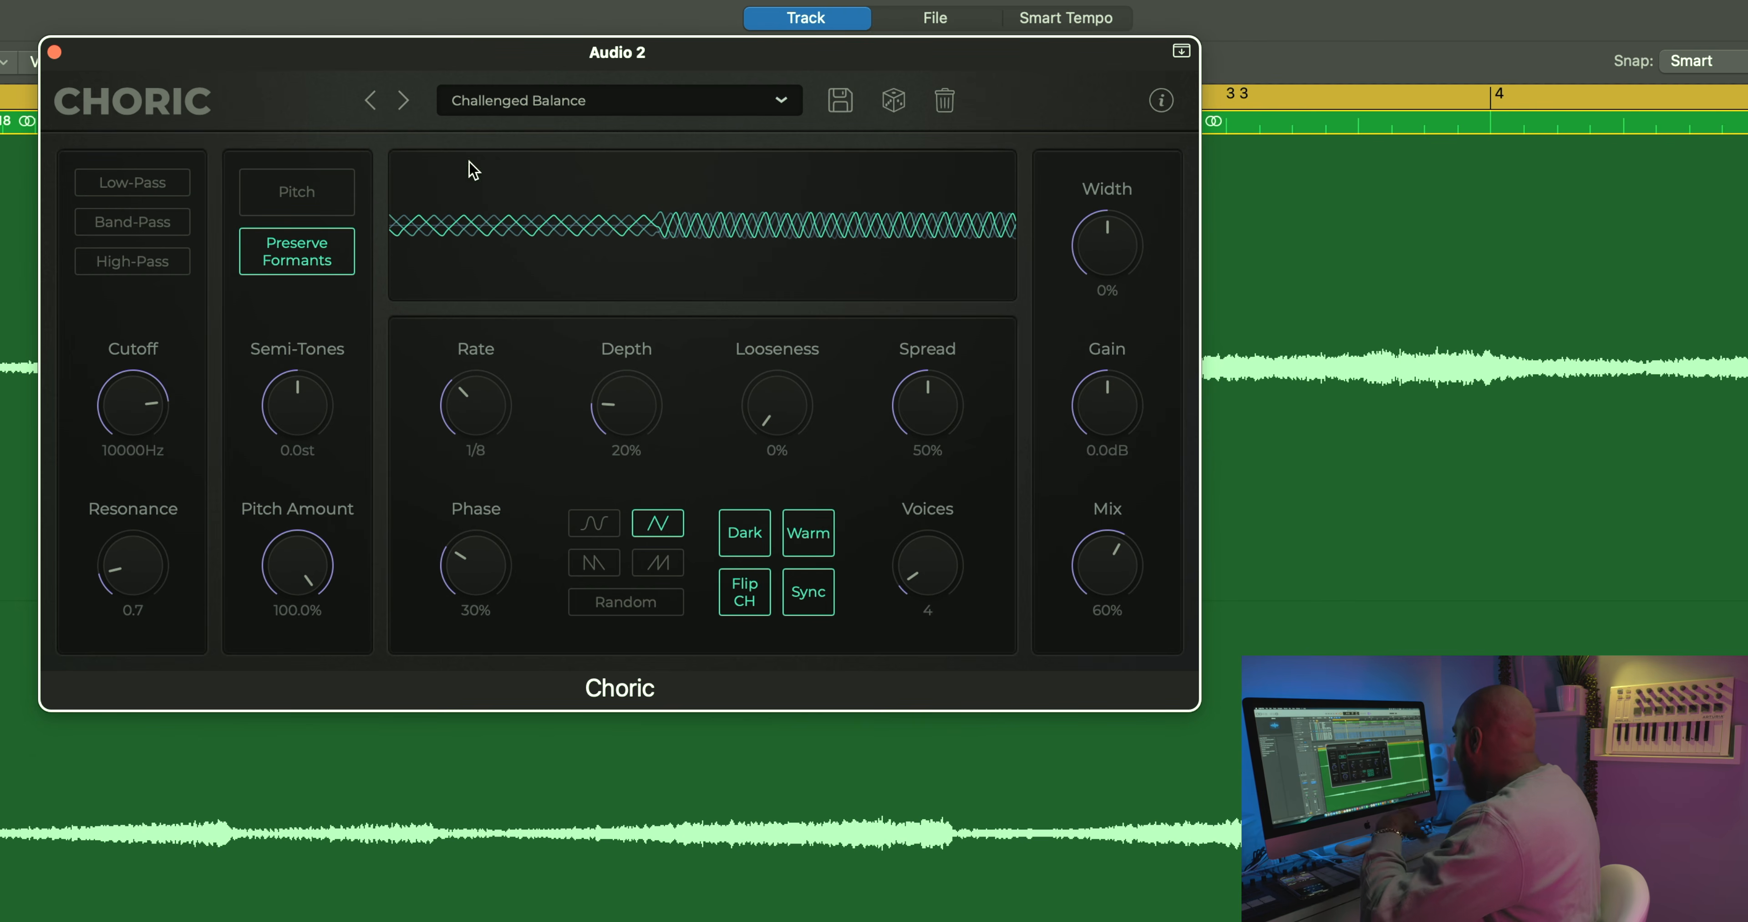
left_click(404, 101)
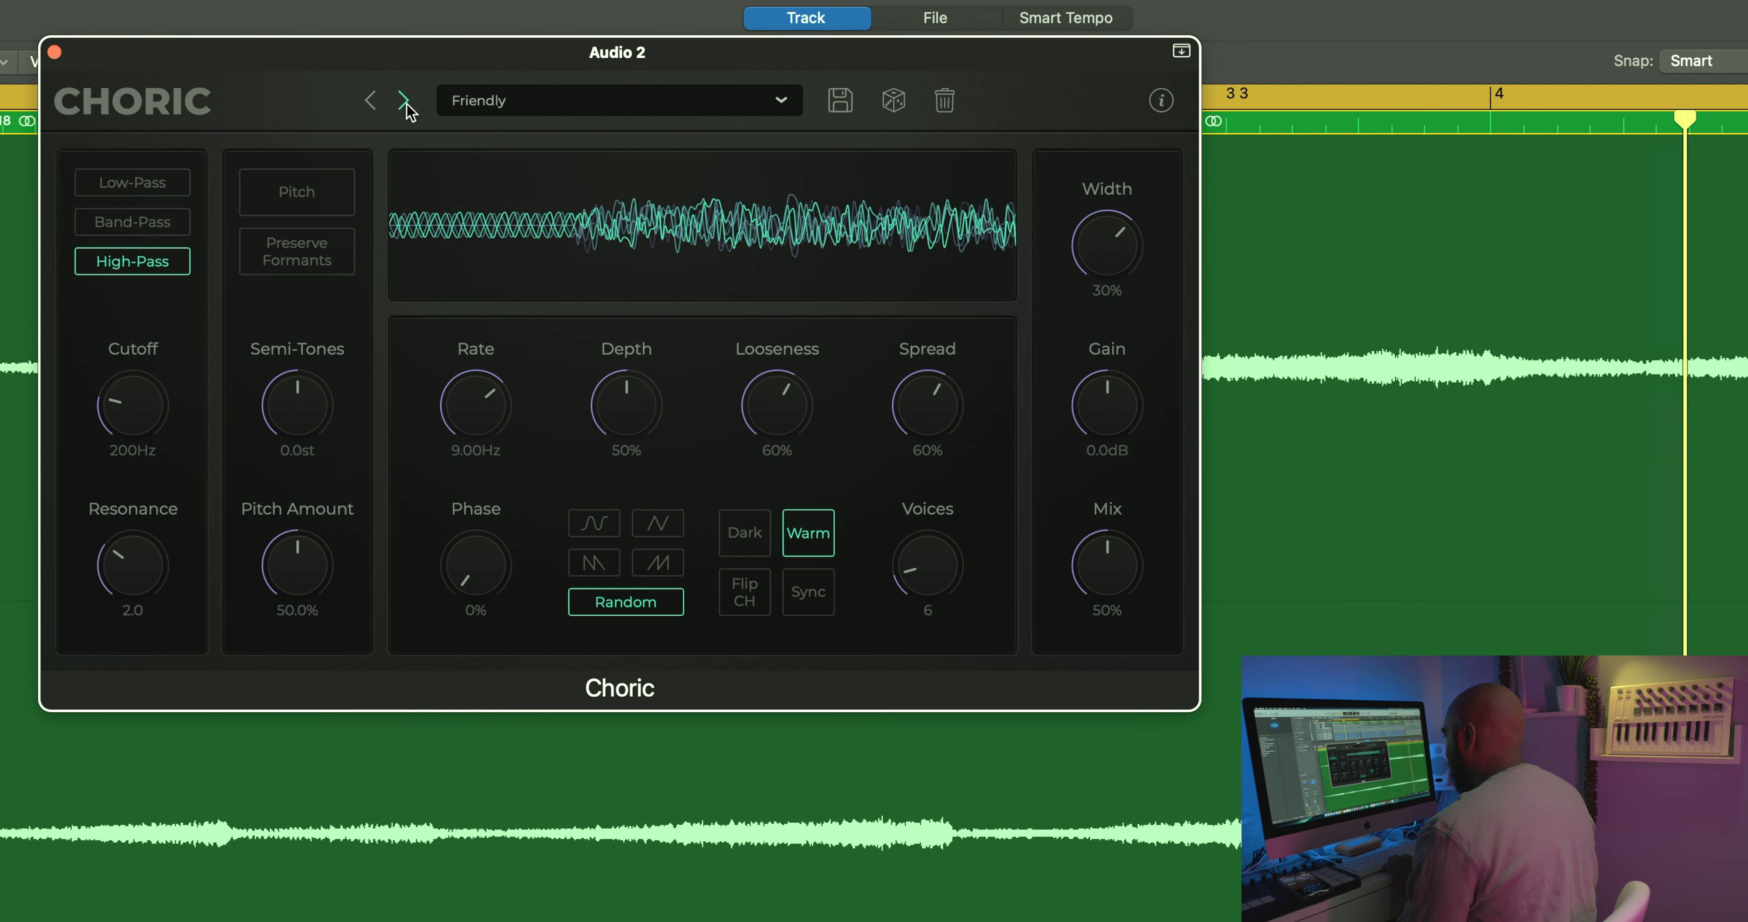
left_click(405, 101)
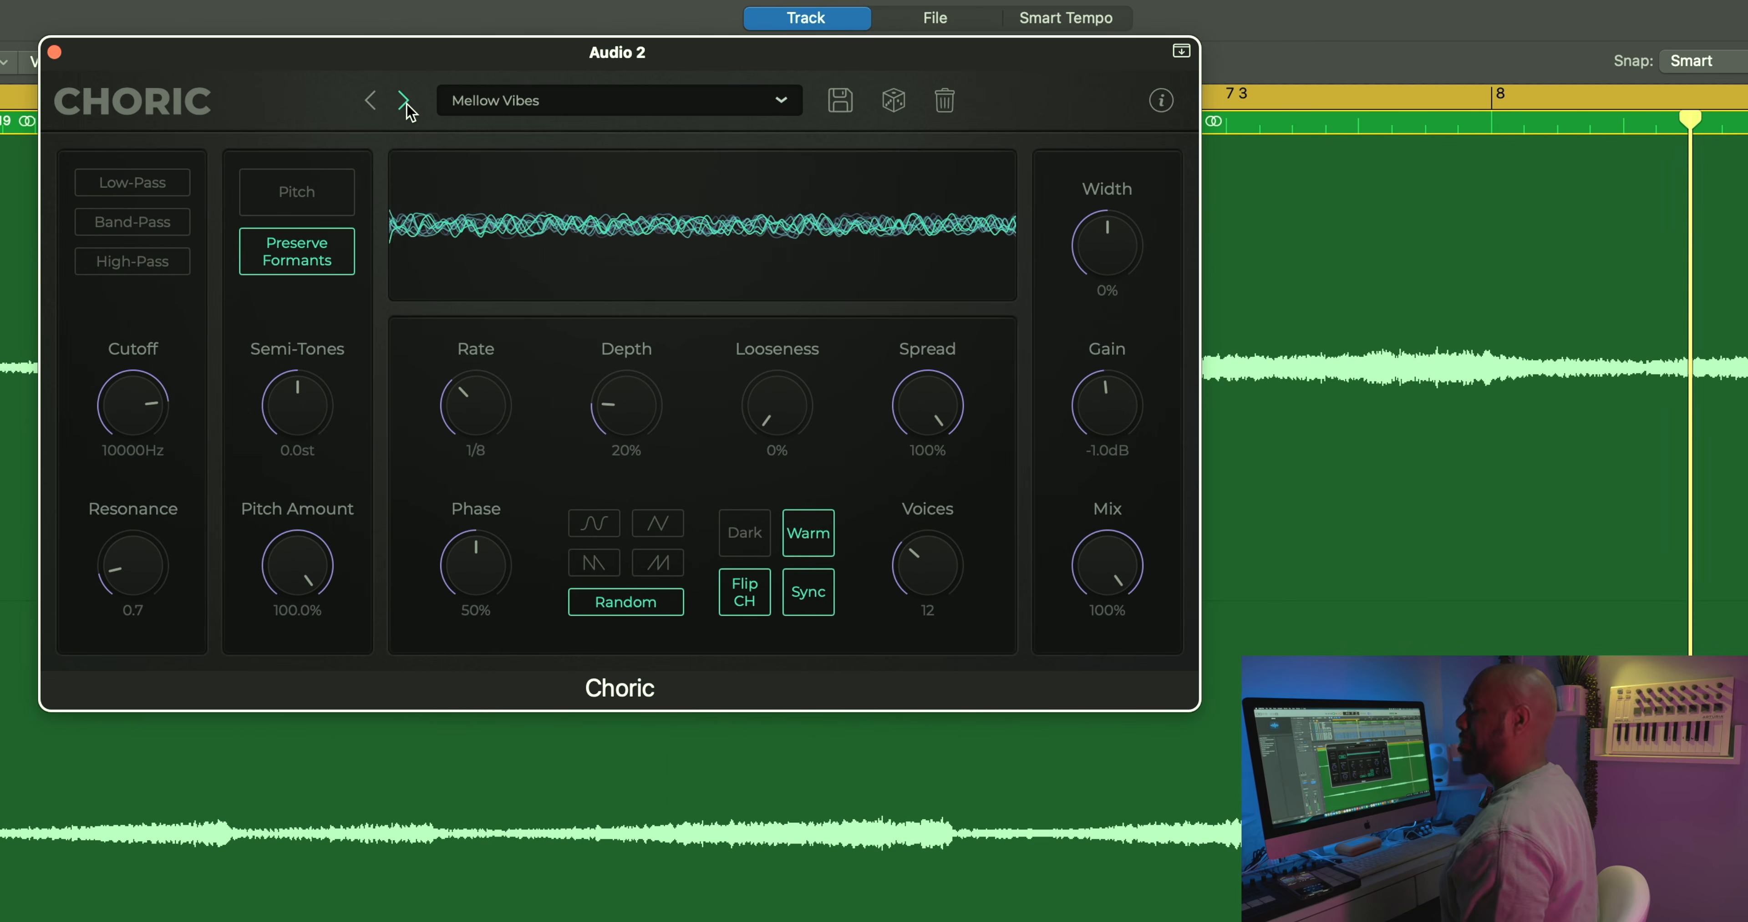
left_click(405, 101)
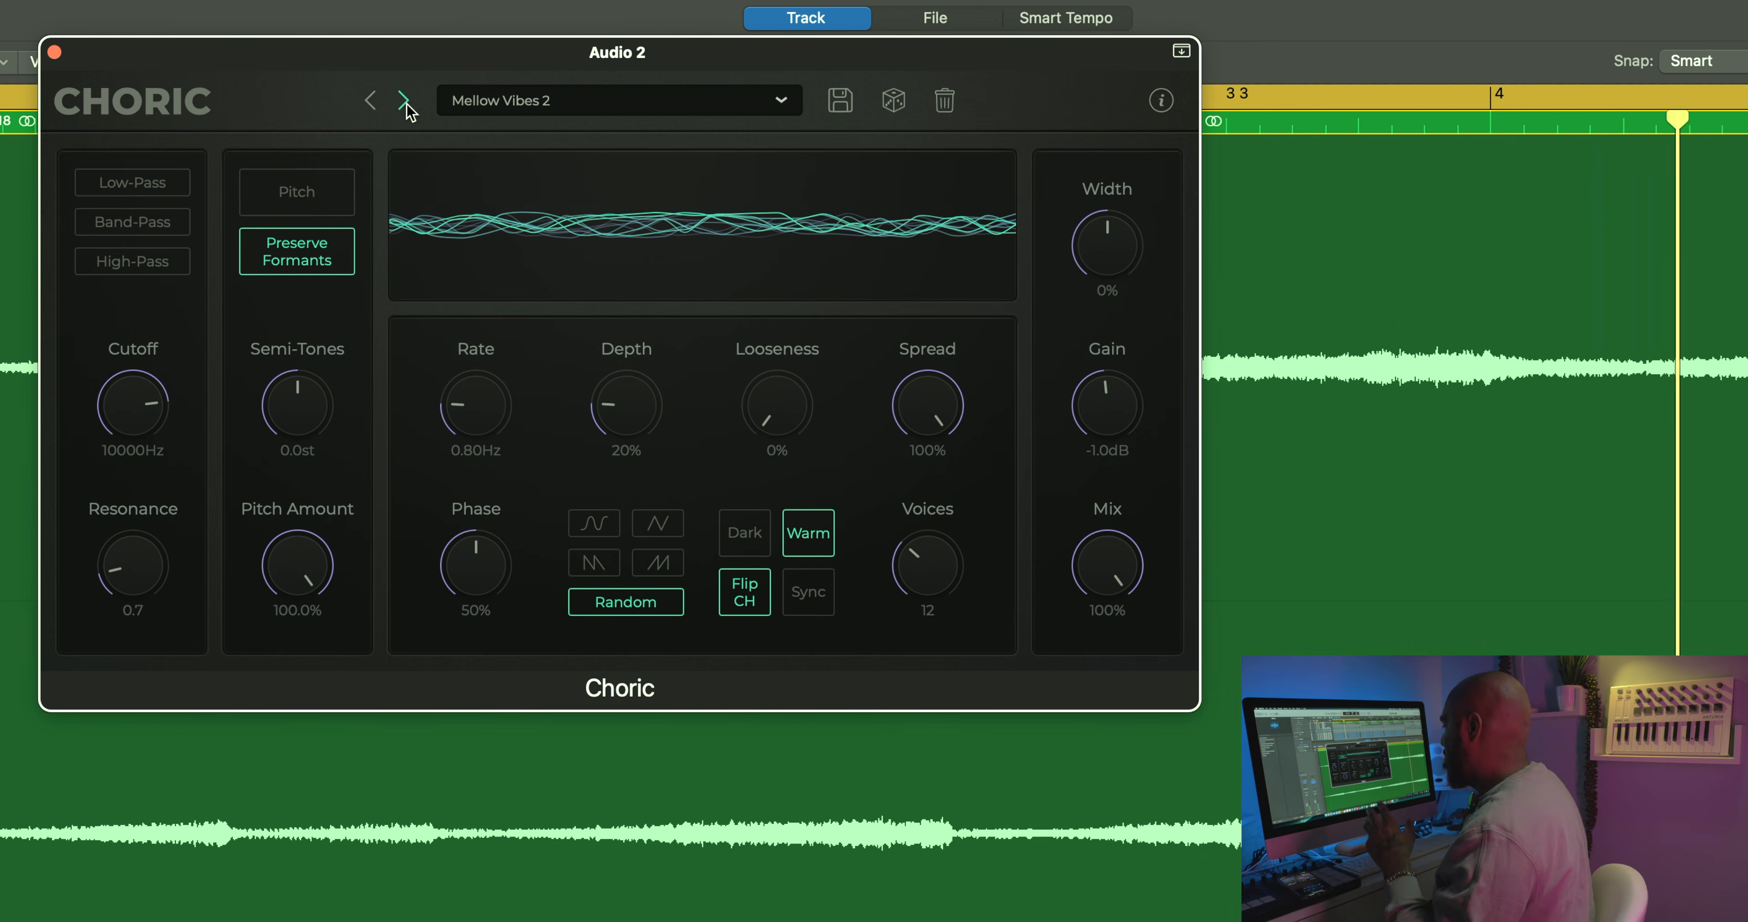
left_click(405, 101)
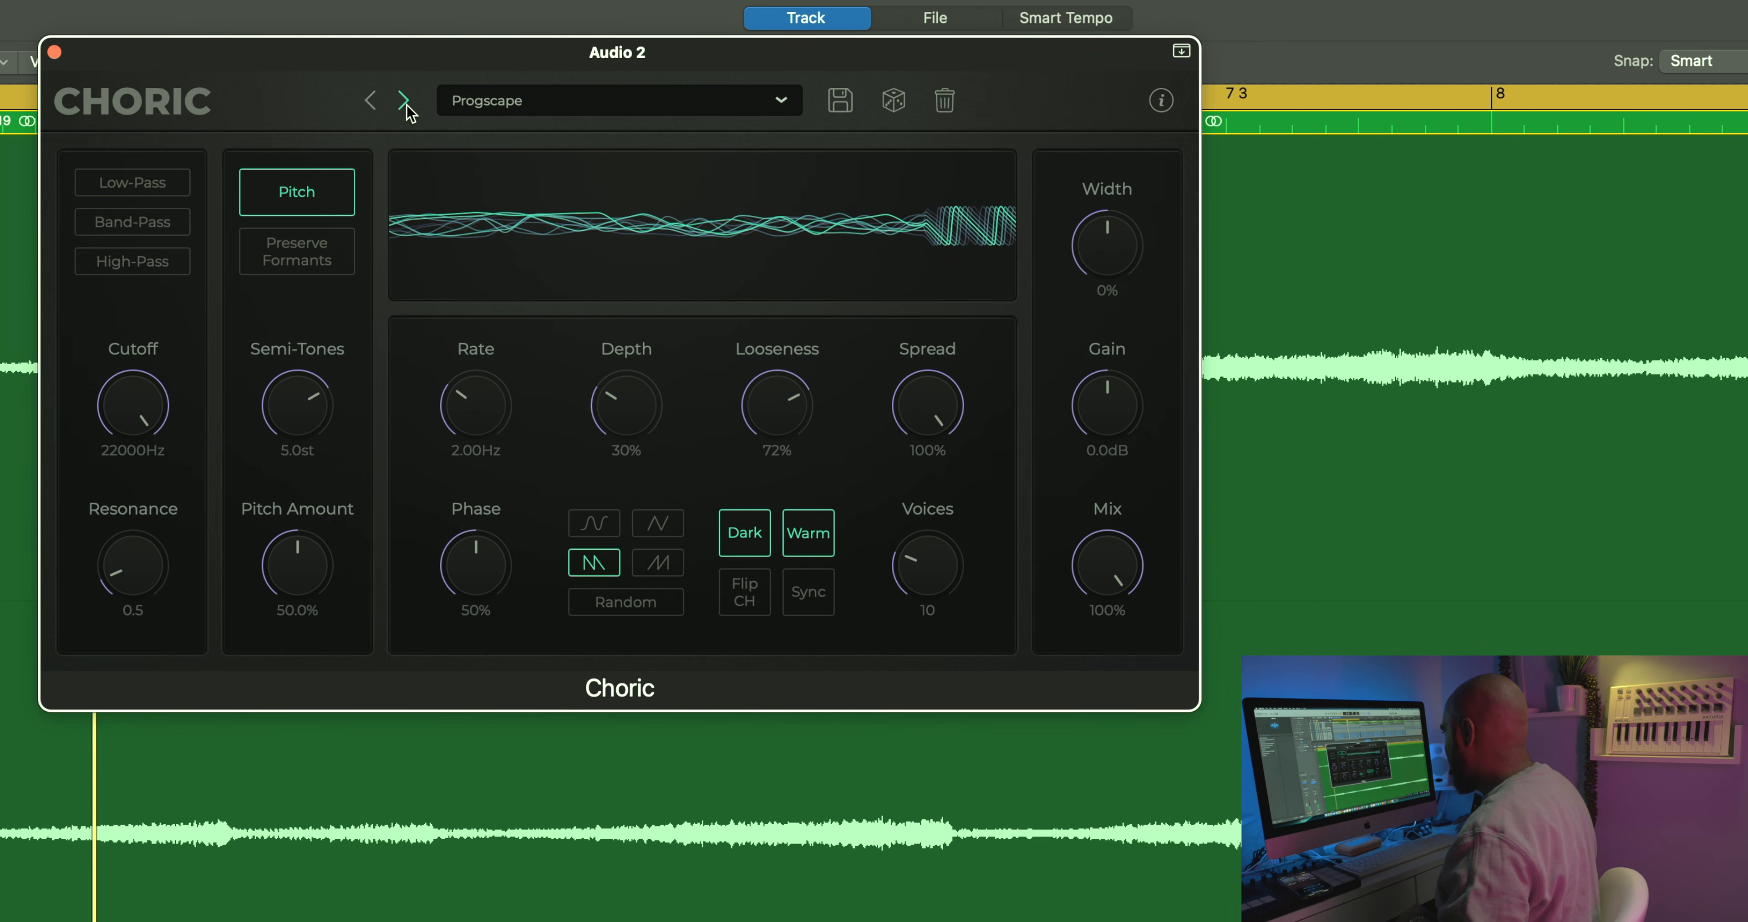
Step: Browse the Keys, Vocal and Synth preset categories and load the Boiler Pipe preset from Synth
left_click(662, 107)
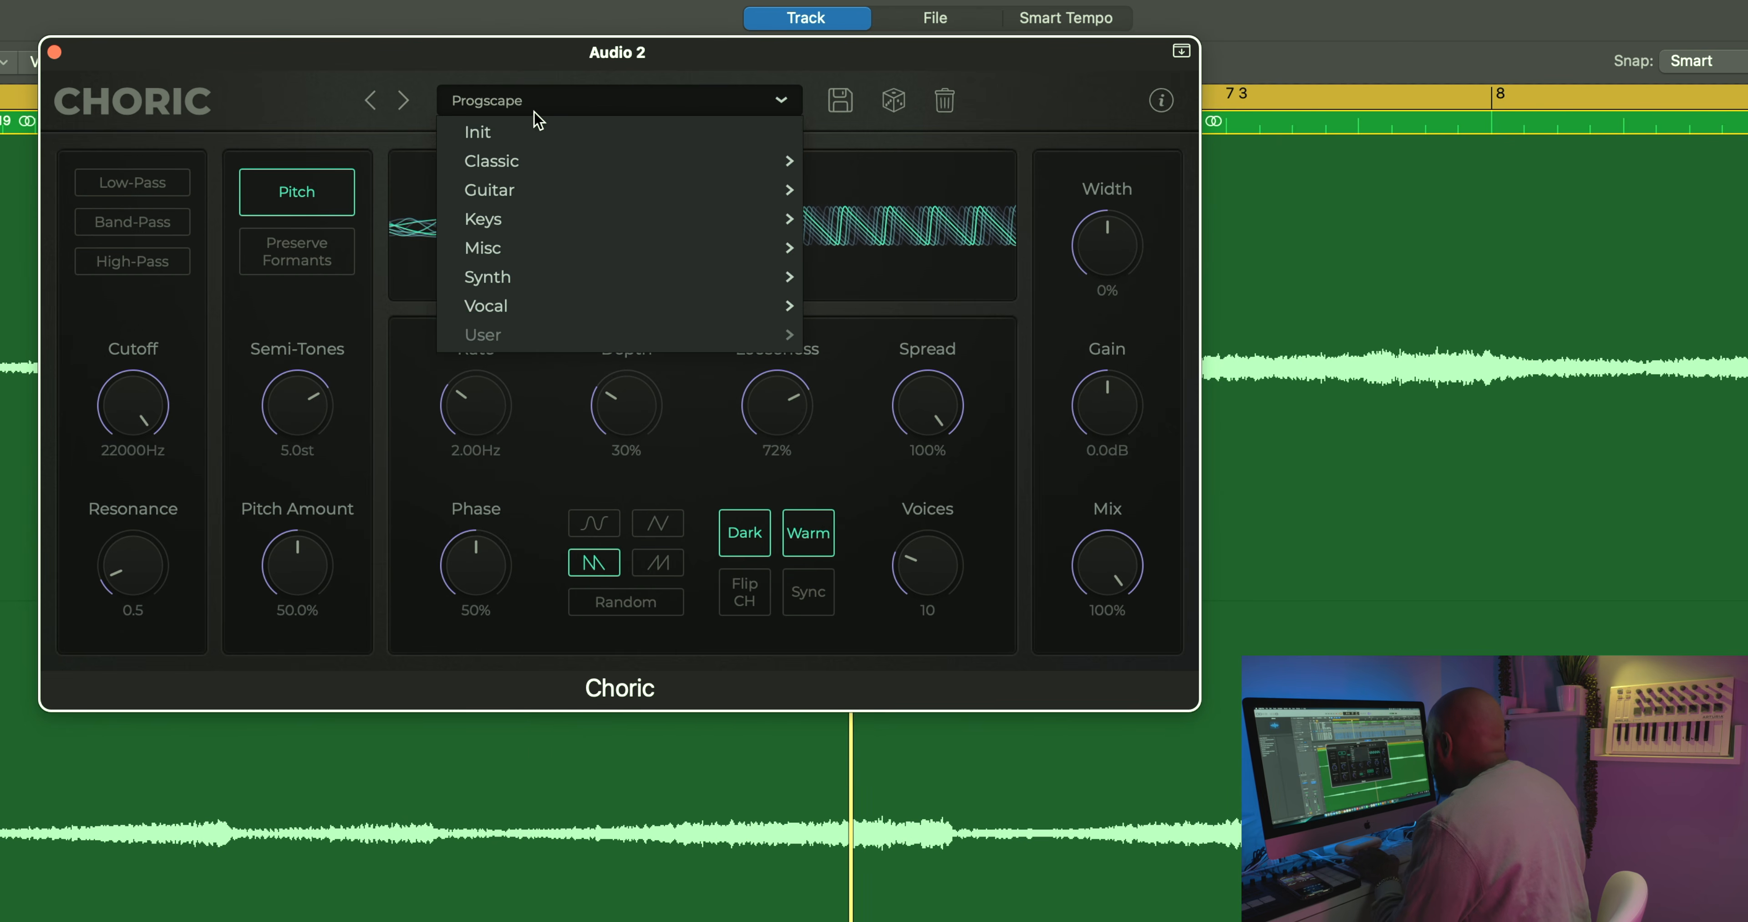
mouse_move(505, 229)
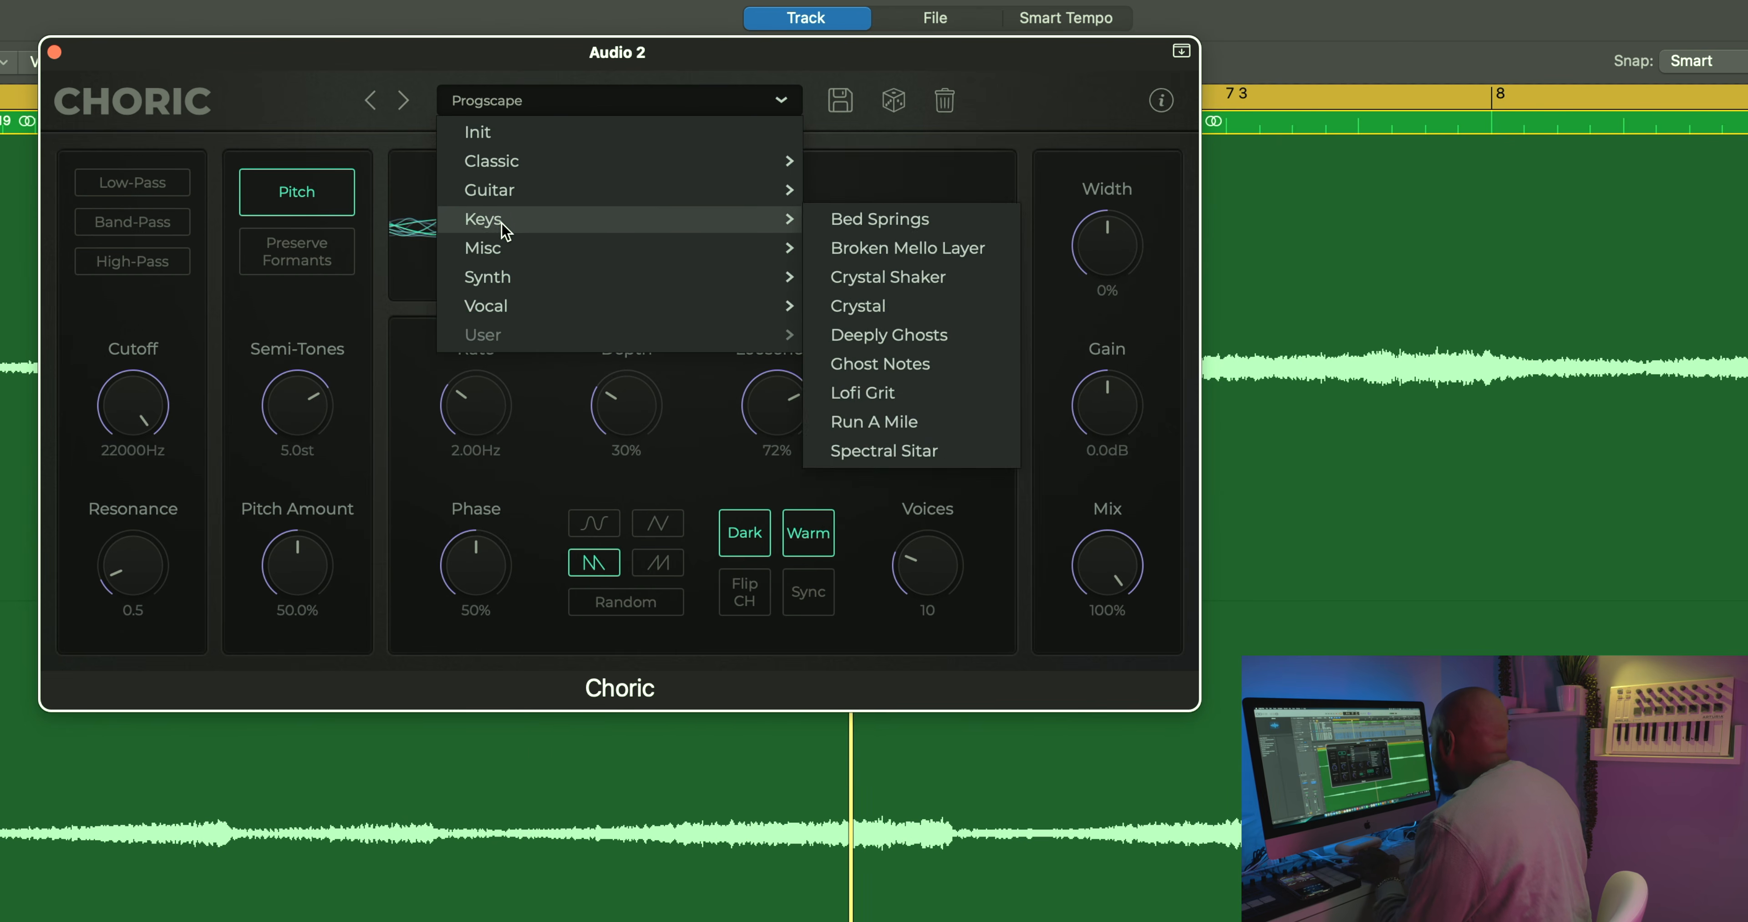
mouse_move(501, 313)
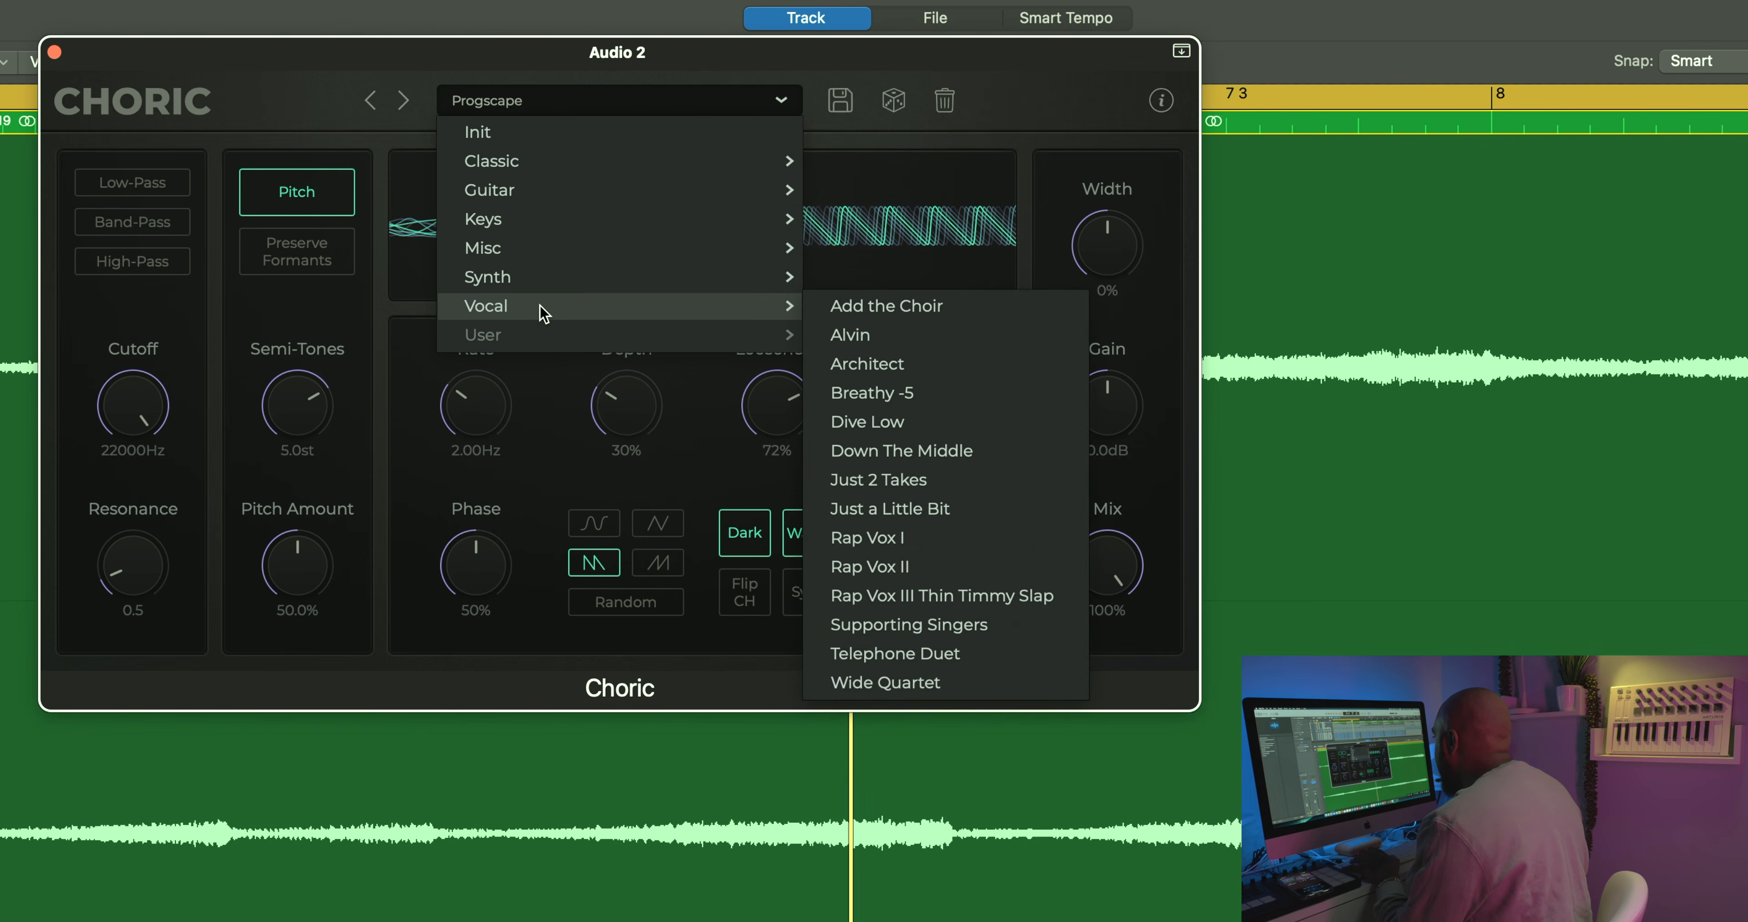
mouse_move(550, 288)
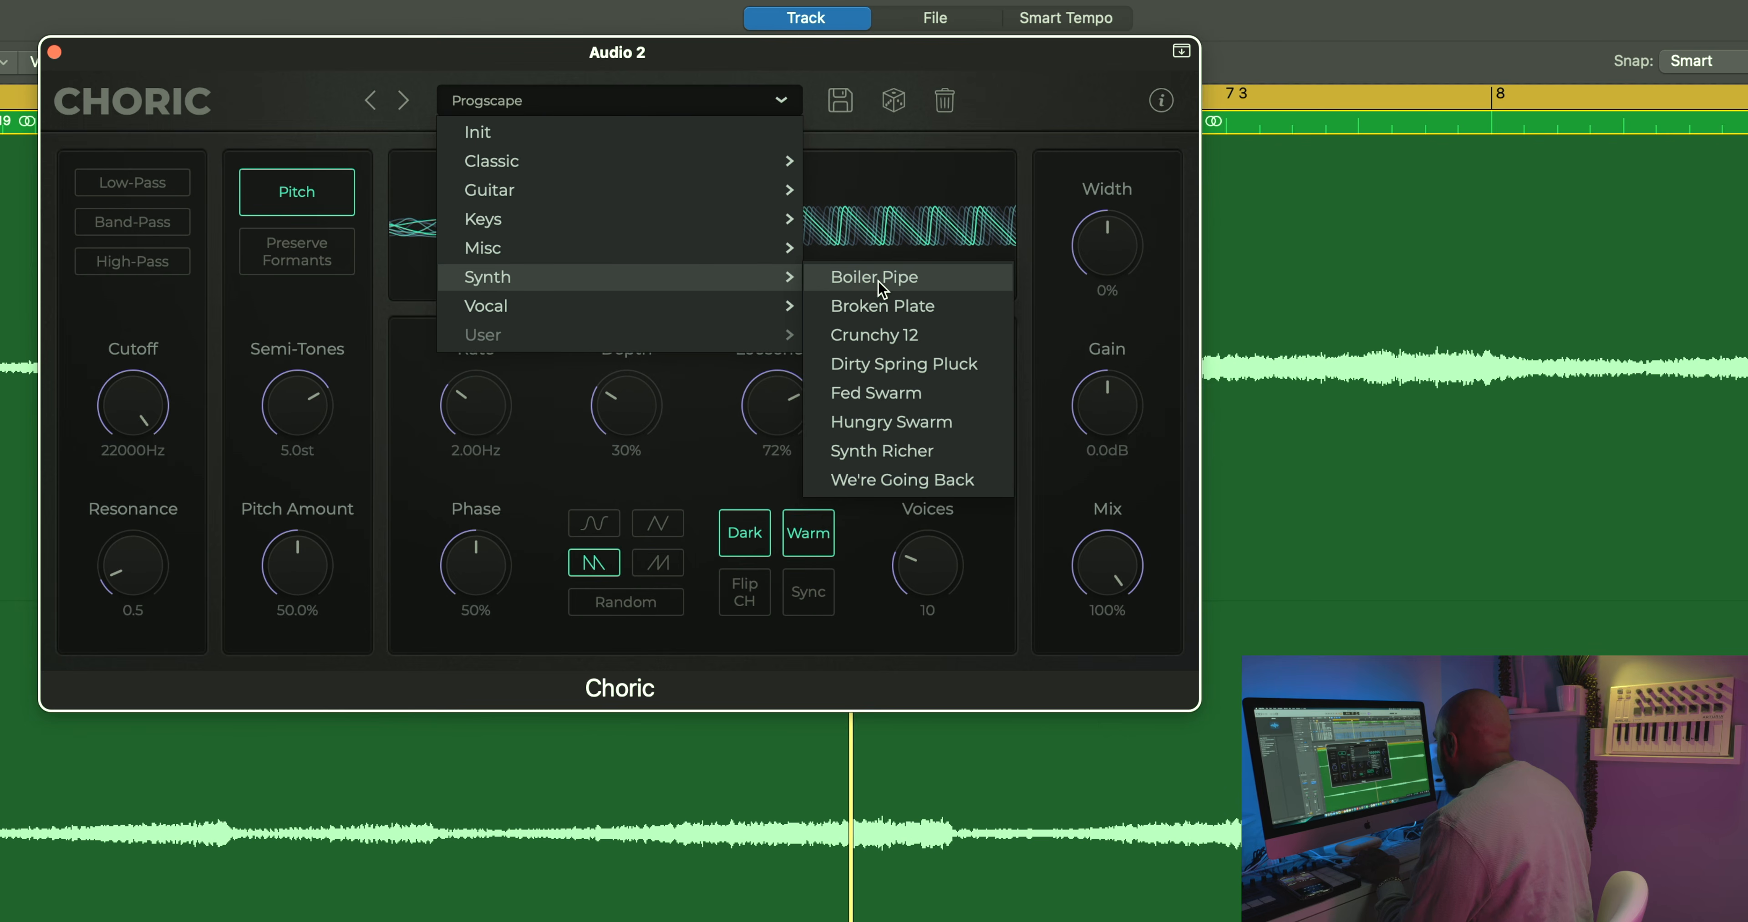
left_click(900, 277)
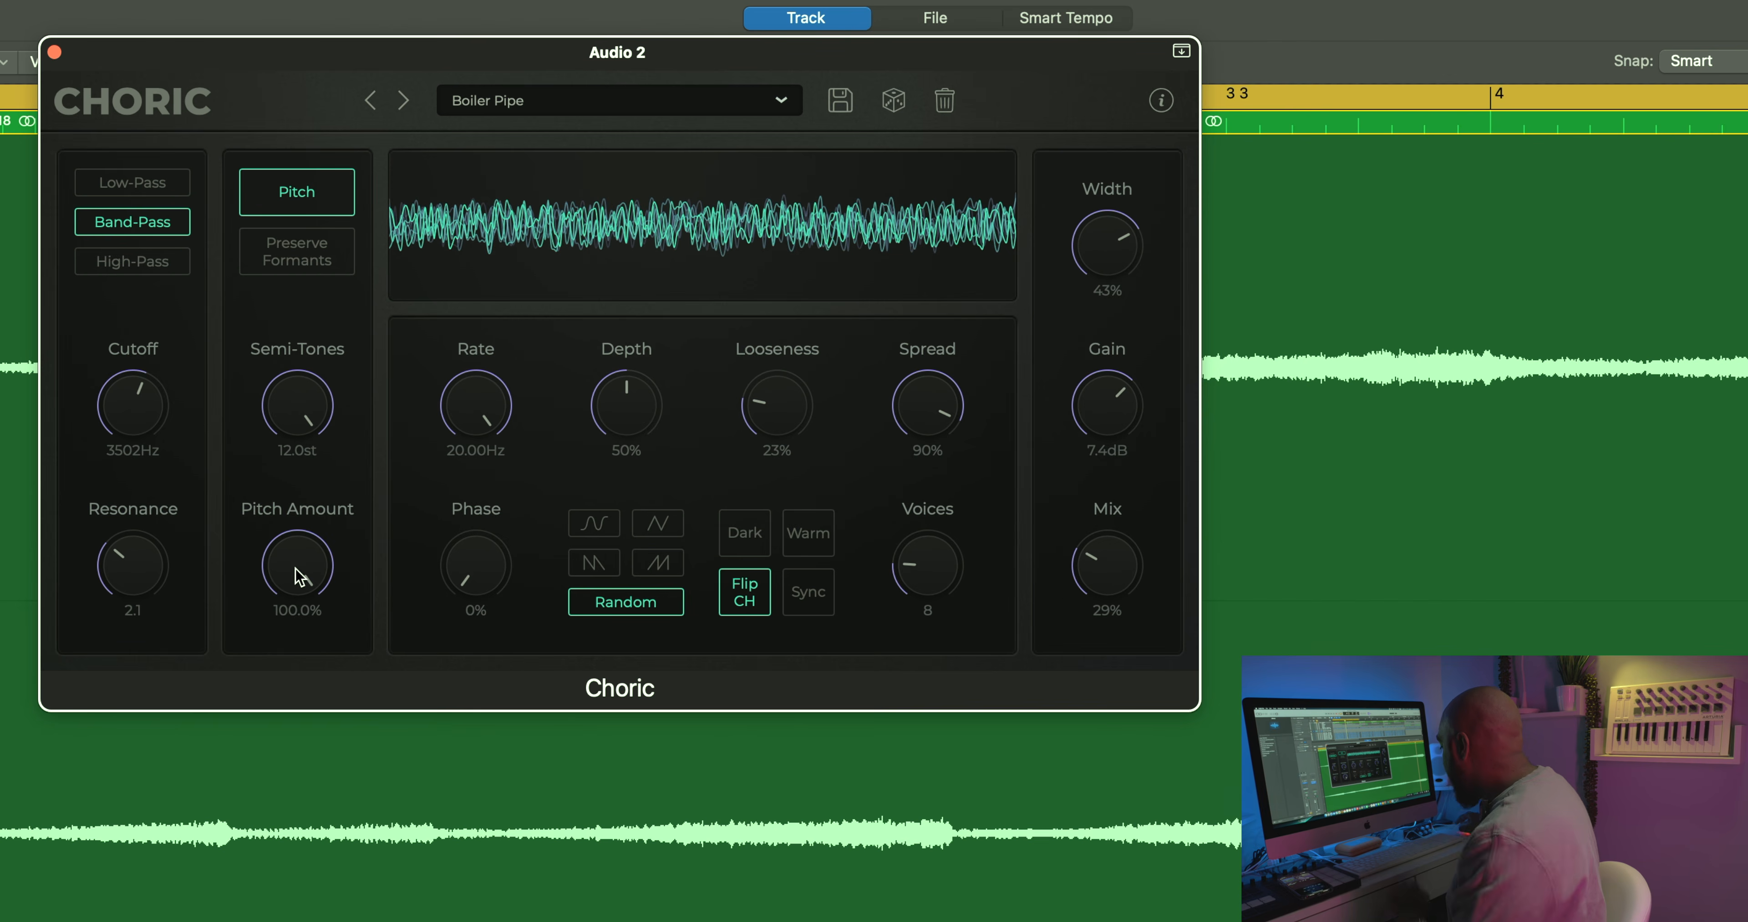
Step: Try lower Pitch Amount and Semi-Tones values on the Boiler Pipe preset, finishing with 100% and 12.0 st
left_click_drag(299, 577, 242, 689)
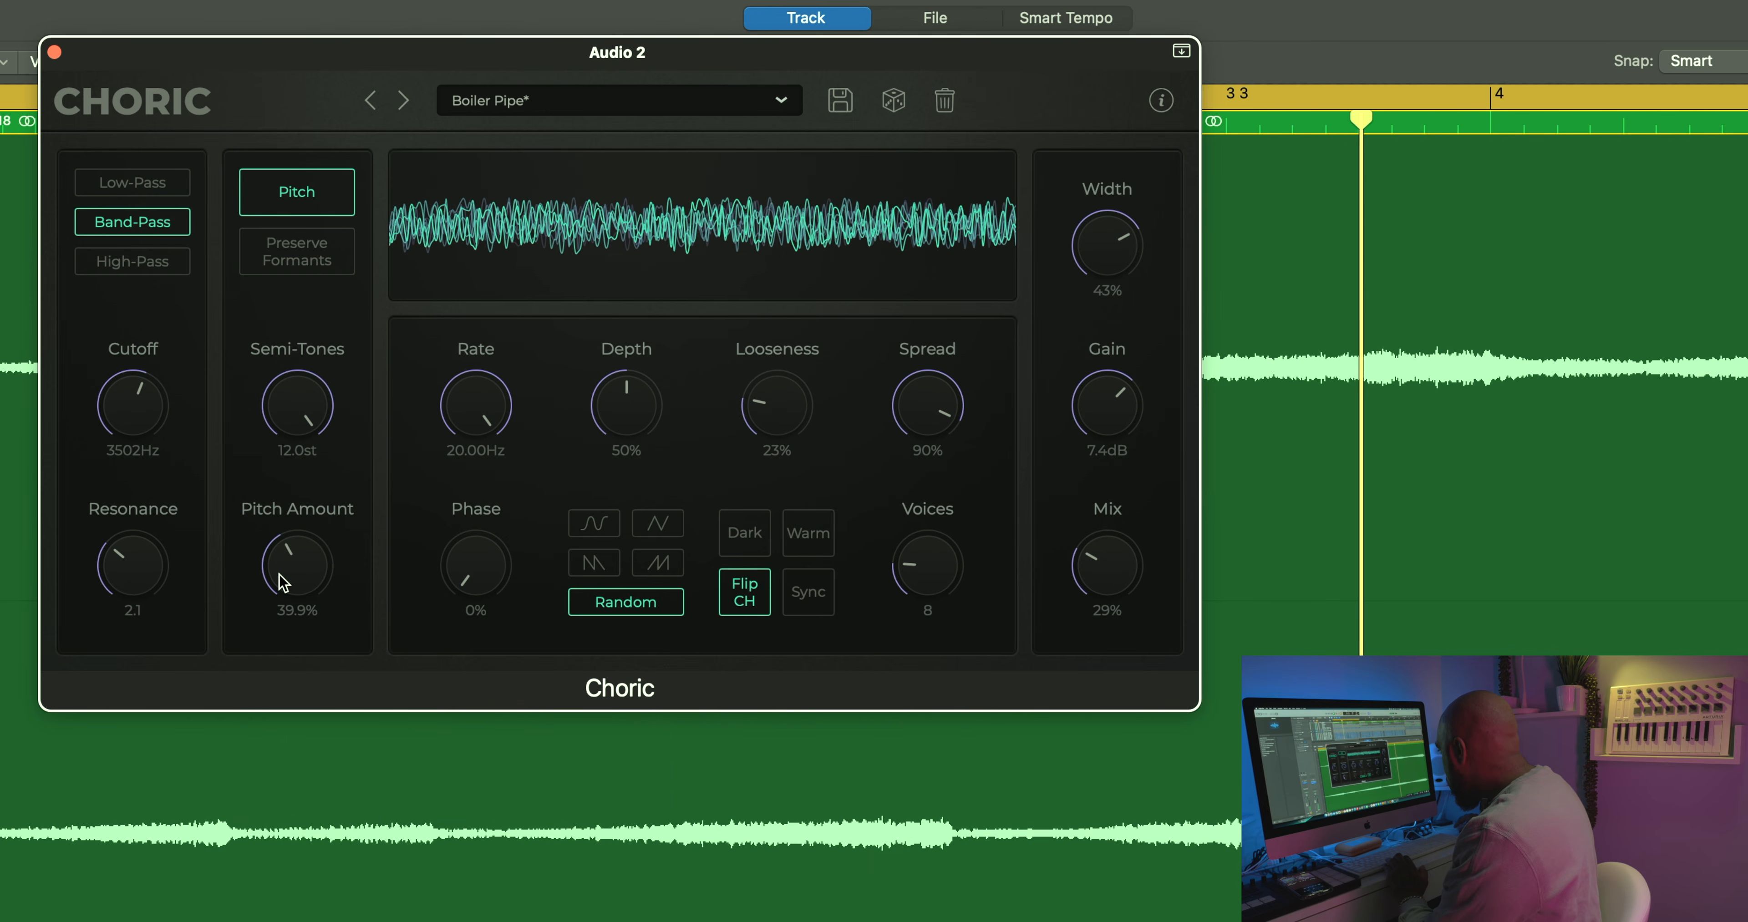
left_click_drag(279, 574, 310, 331)
left_click_drag(305, 414, 313, 535)
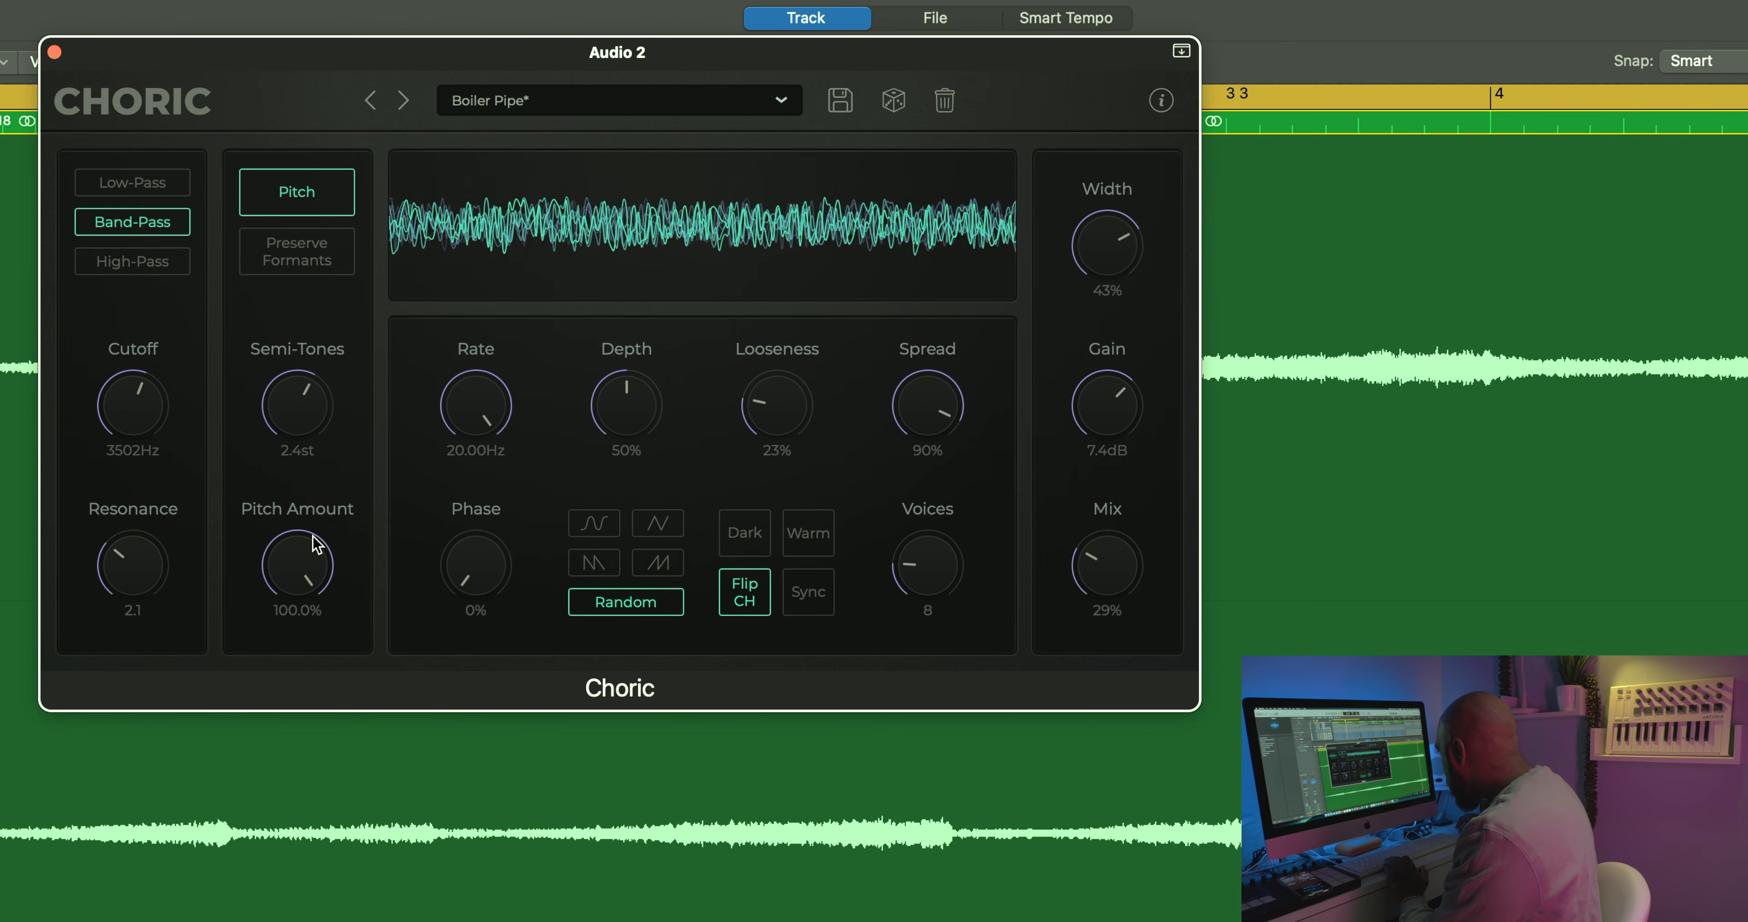
left_click_drag(325, 407, 296, 197)
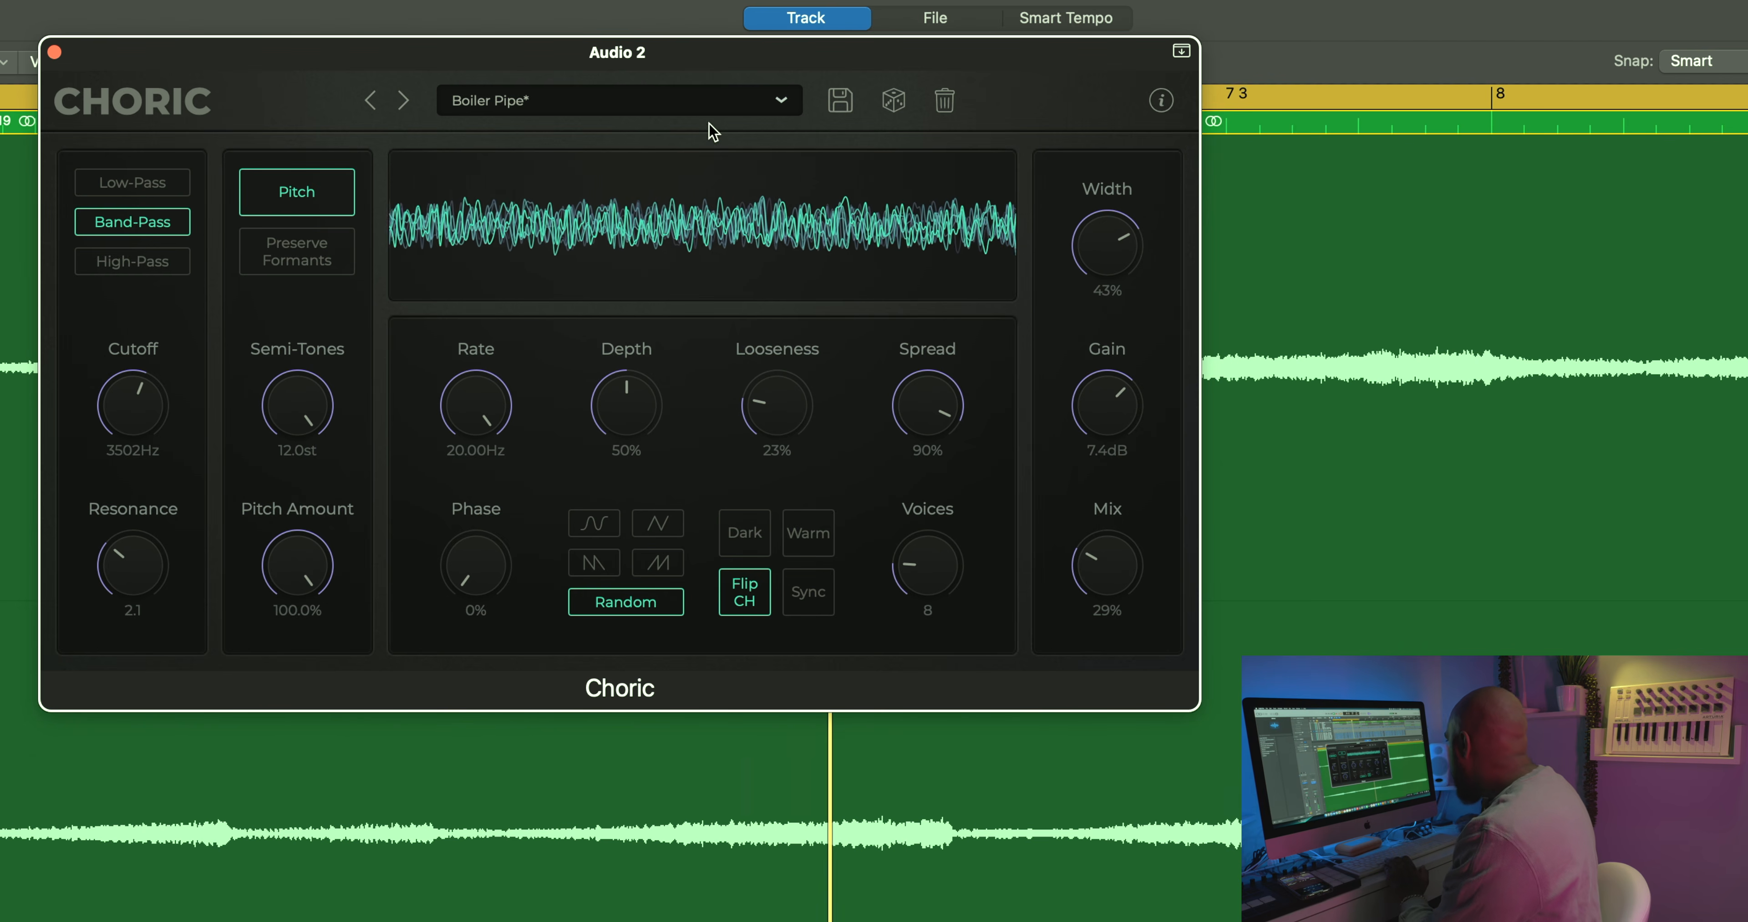
Step: Load the Classic Chorus preset from the Classic category
left_click(705, 105)
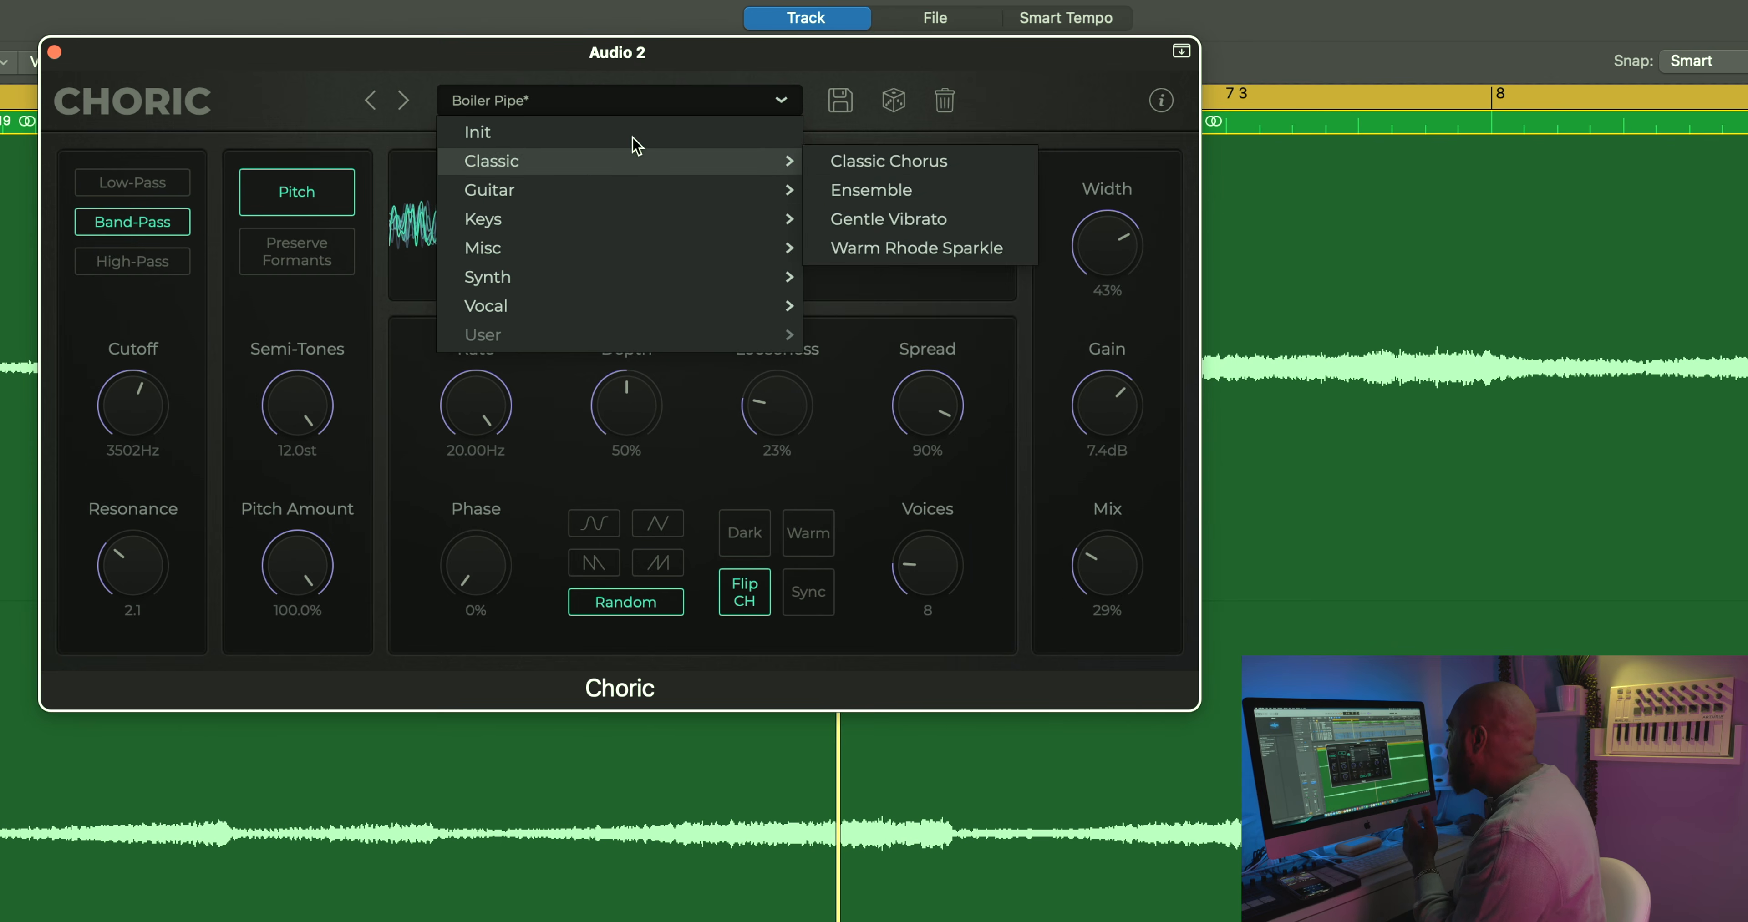
left_click(411, 80)
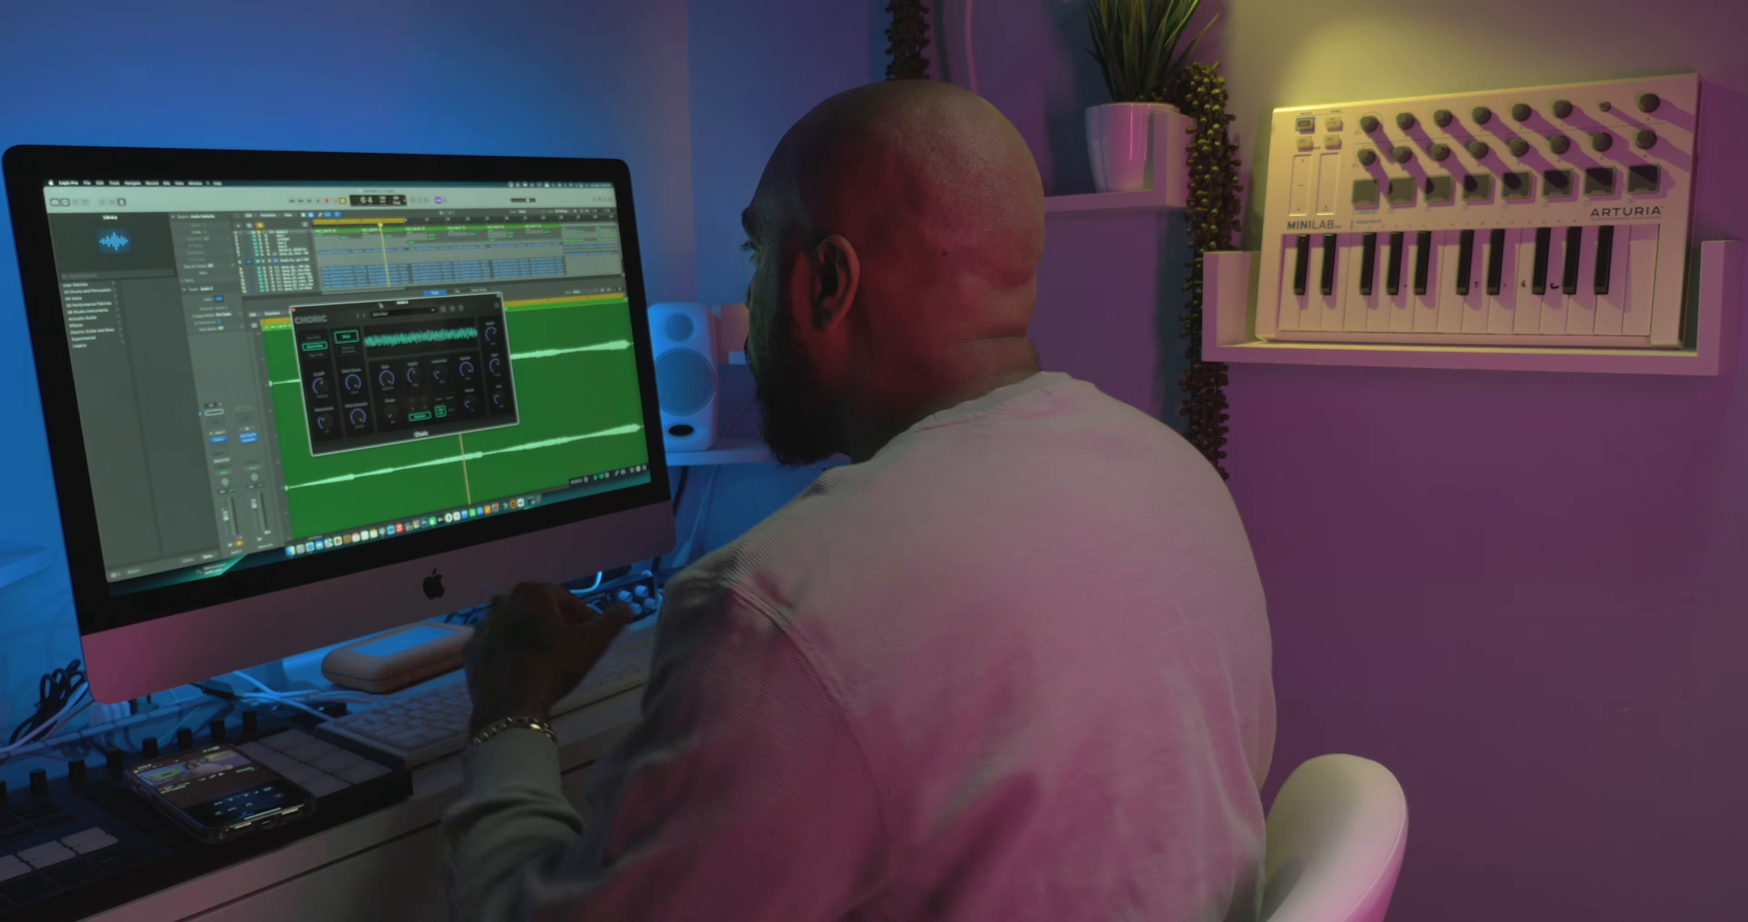
left_click(565, 105)
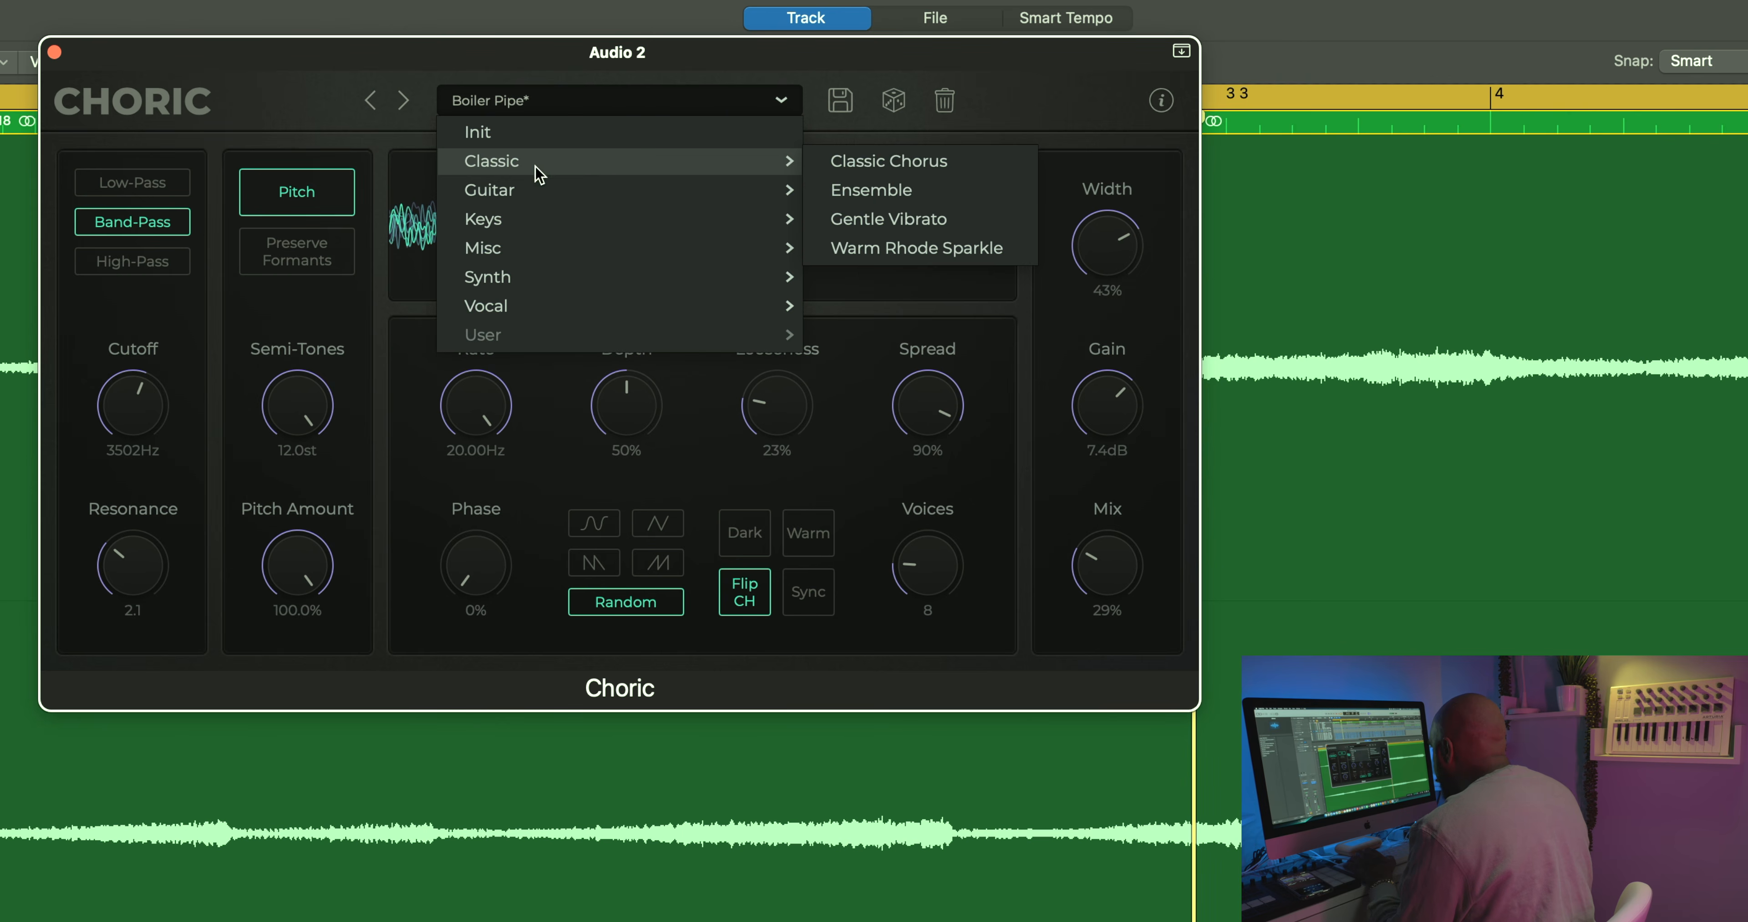
left_click(880, 166)
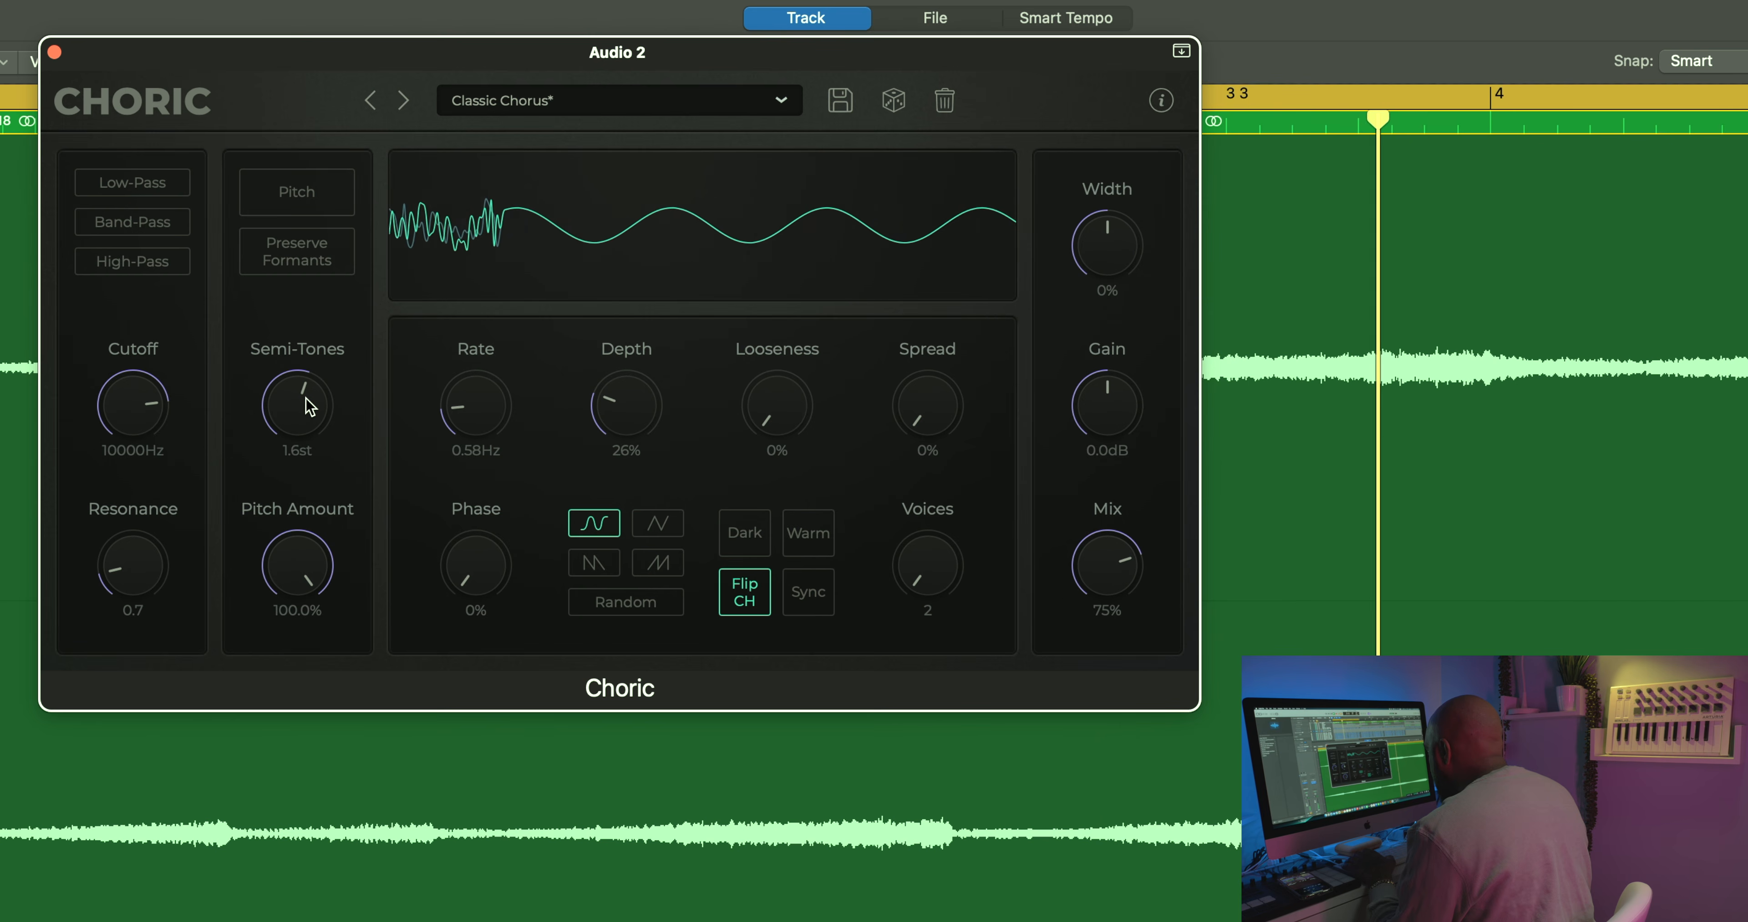
Step: Set the chorus Semi-Tones to 1.5 st, then try faster and deeper modulation, finishing with Rate at 1.34 Hz and Depth at 17%
left_click_drag(306, 400, 306, 398)
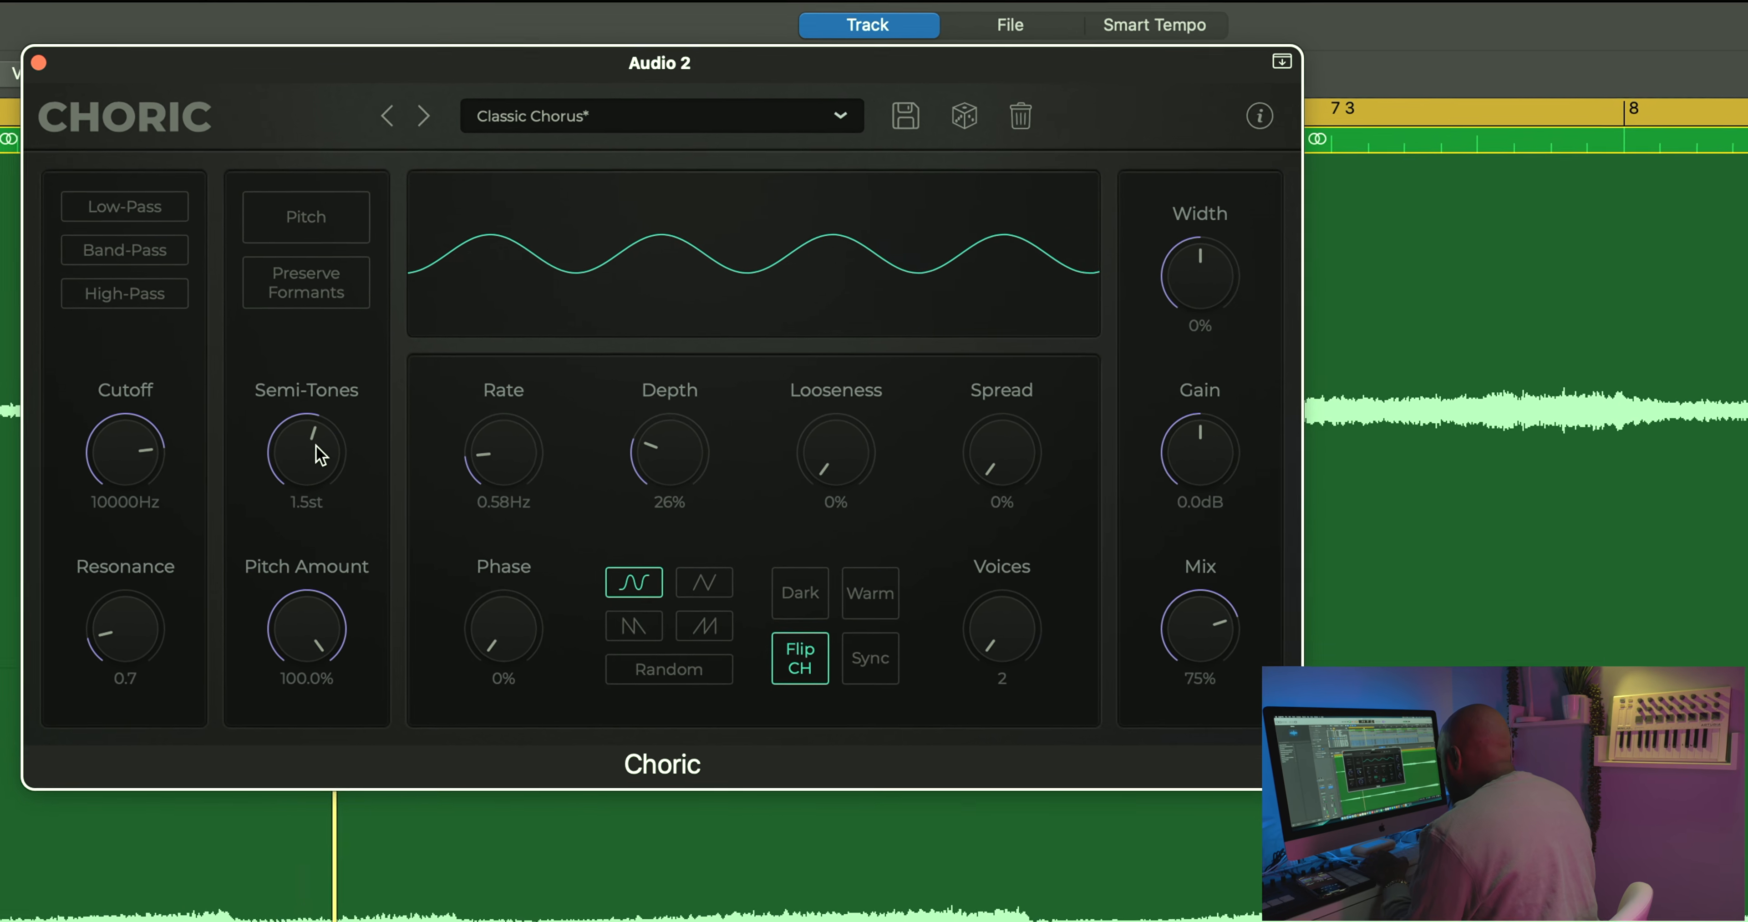
left_click_drag(498, 453, 537, 517)
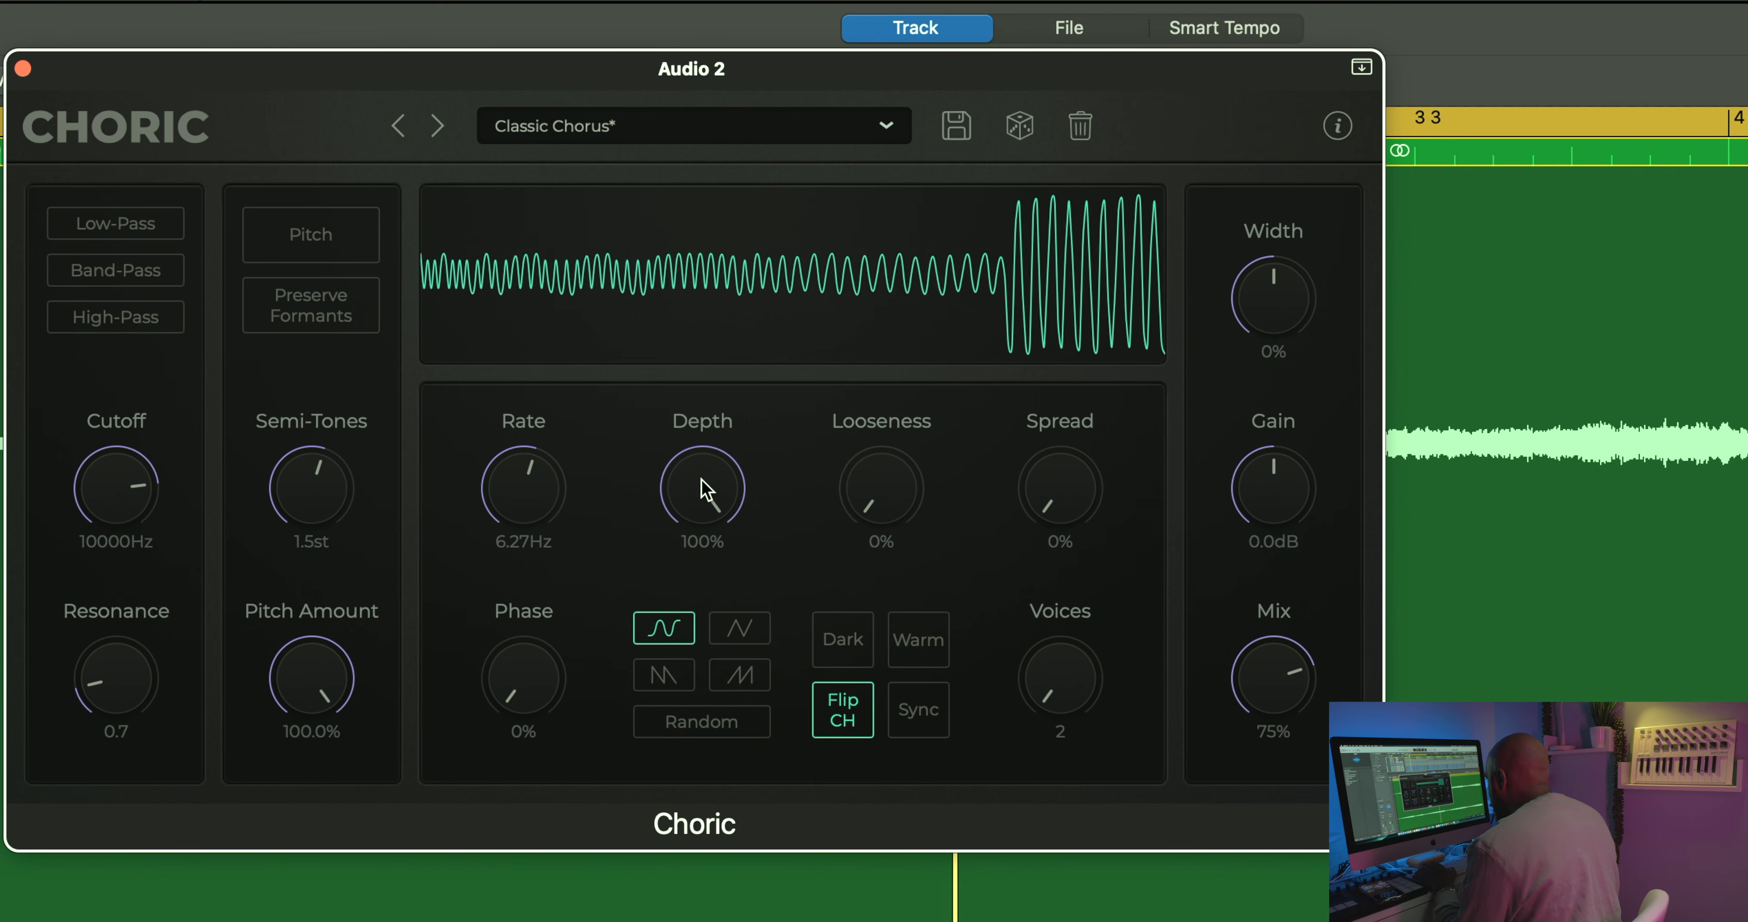
left_click_drag(536, 512, 512, 592)
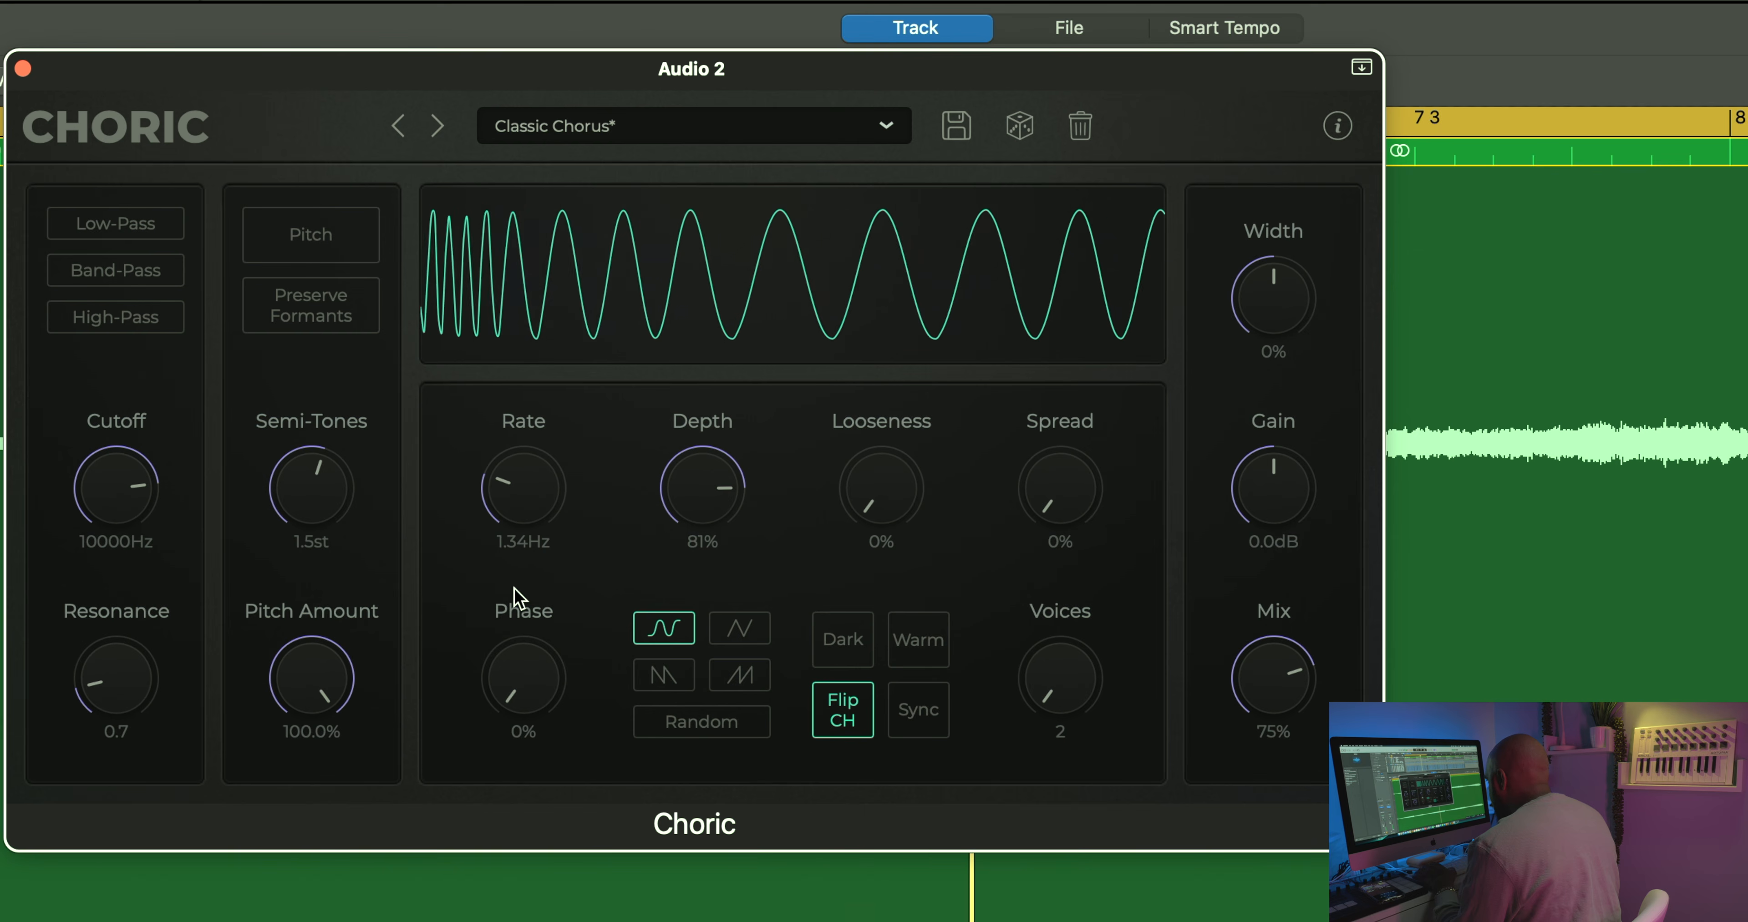
left_click_drag(704, 552, 688, 693)
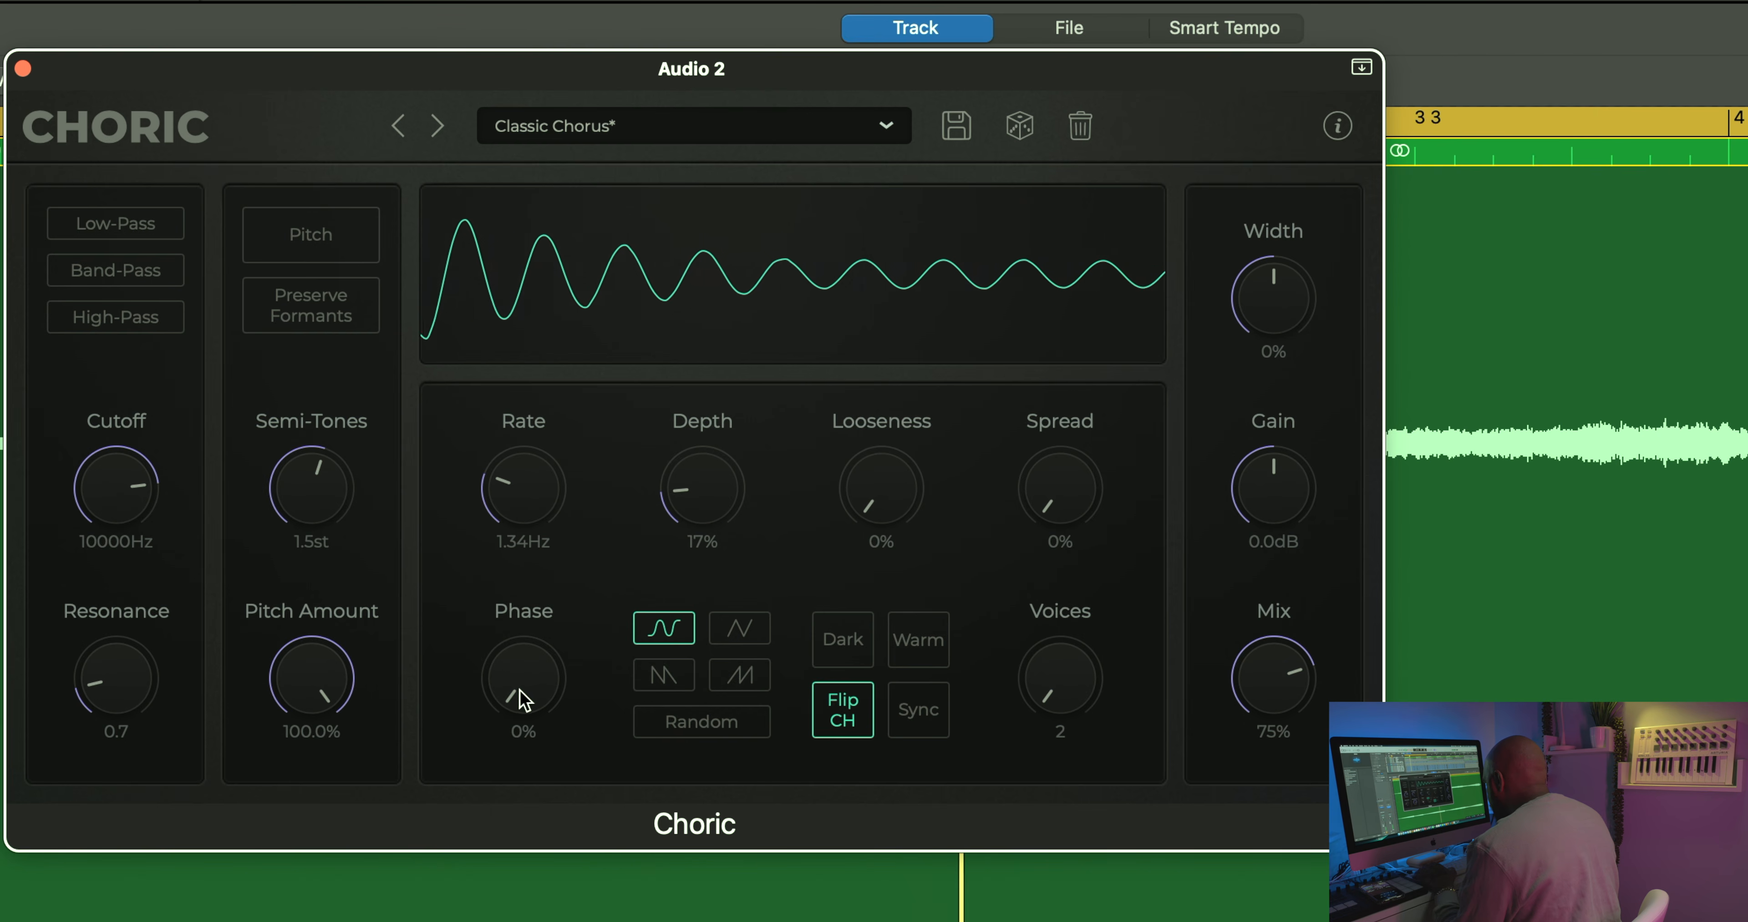
Step: Set Phase to 36%, Looseness to 17%, Spread to 67% and Voices to 11, and enable Warm
left_click_drag(494, 483, 491, 524)
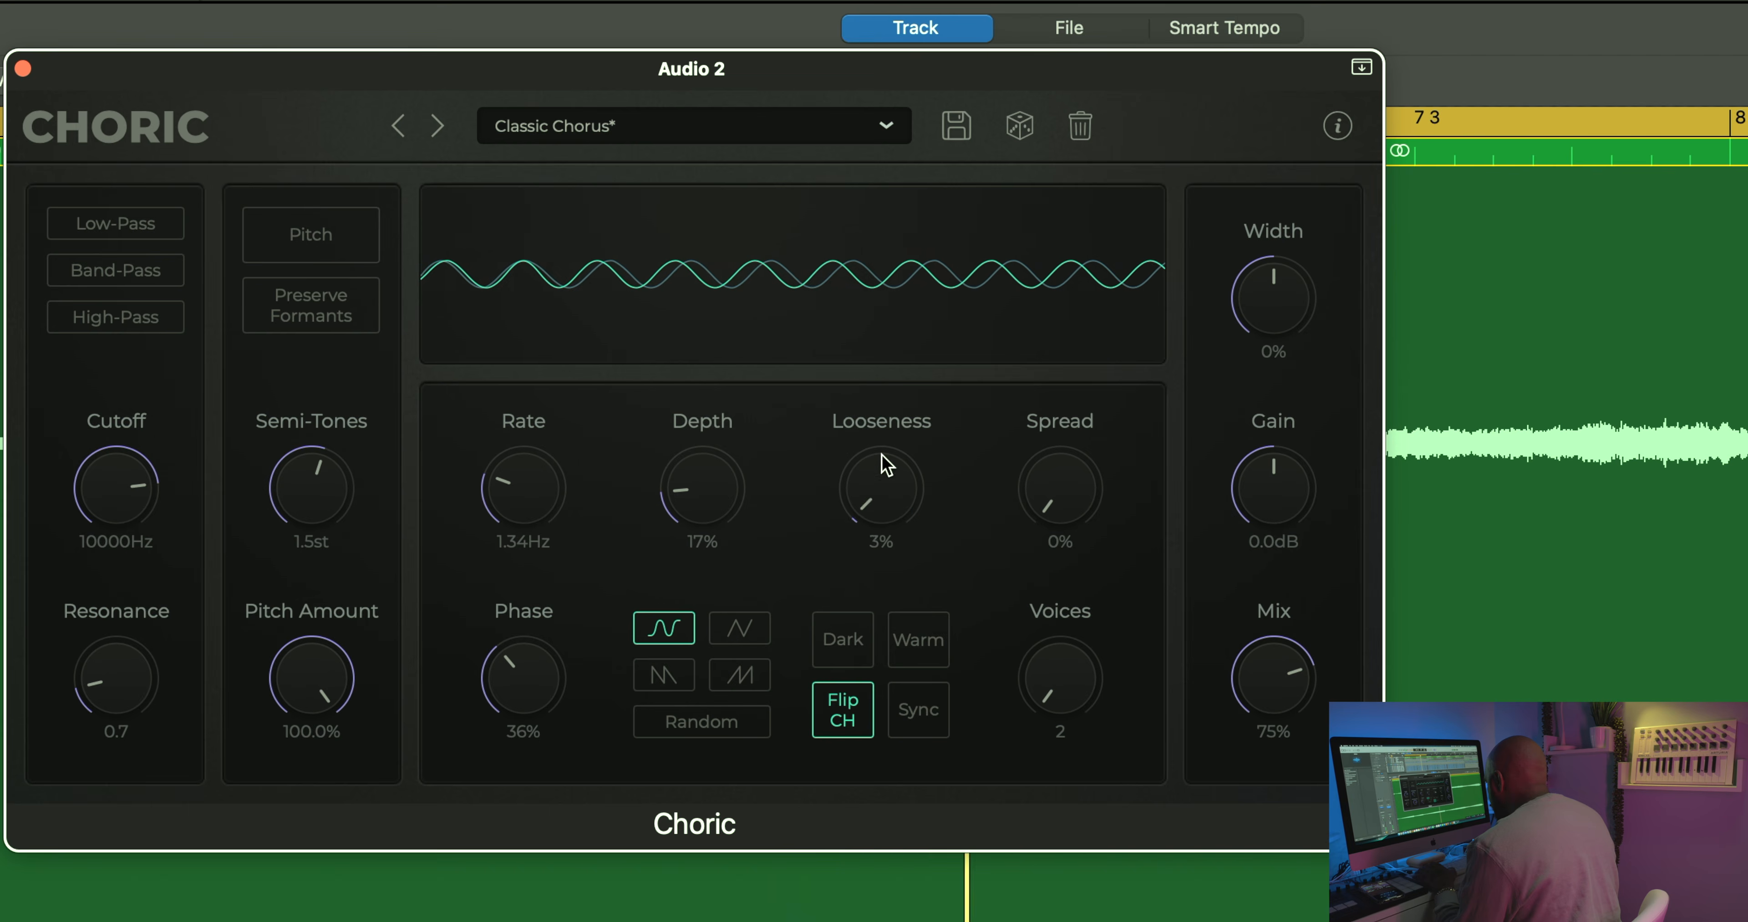
left_click_drag(871, 244, 816, 343)
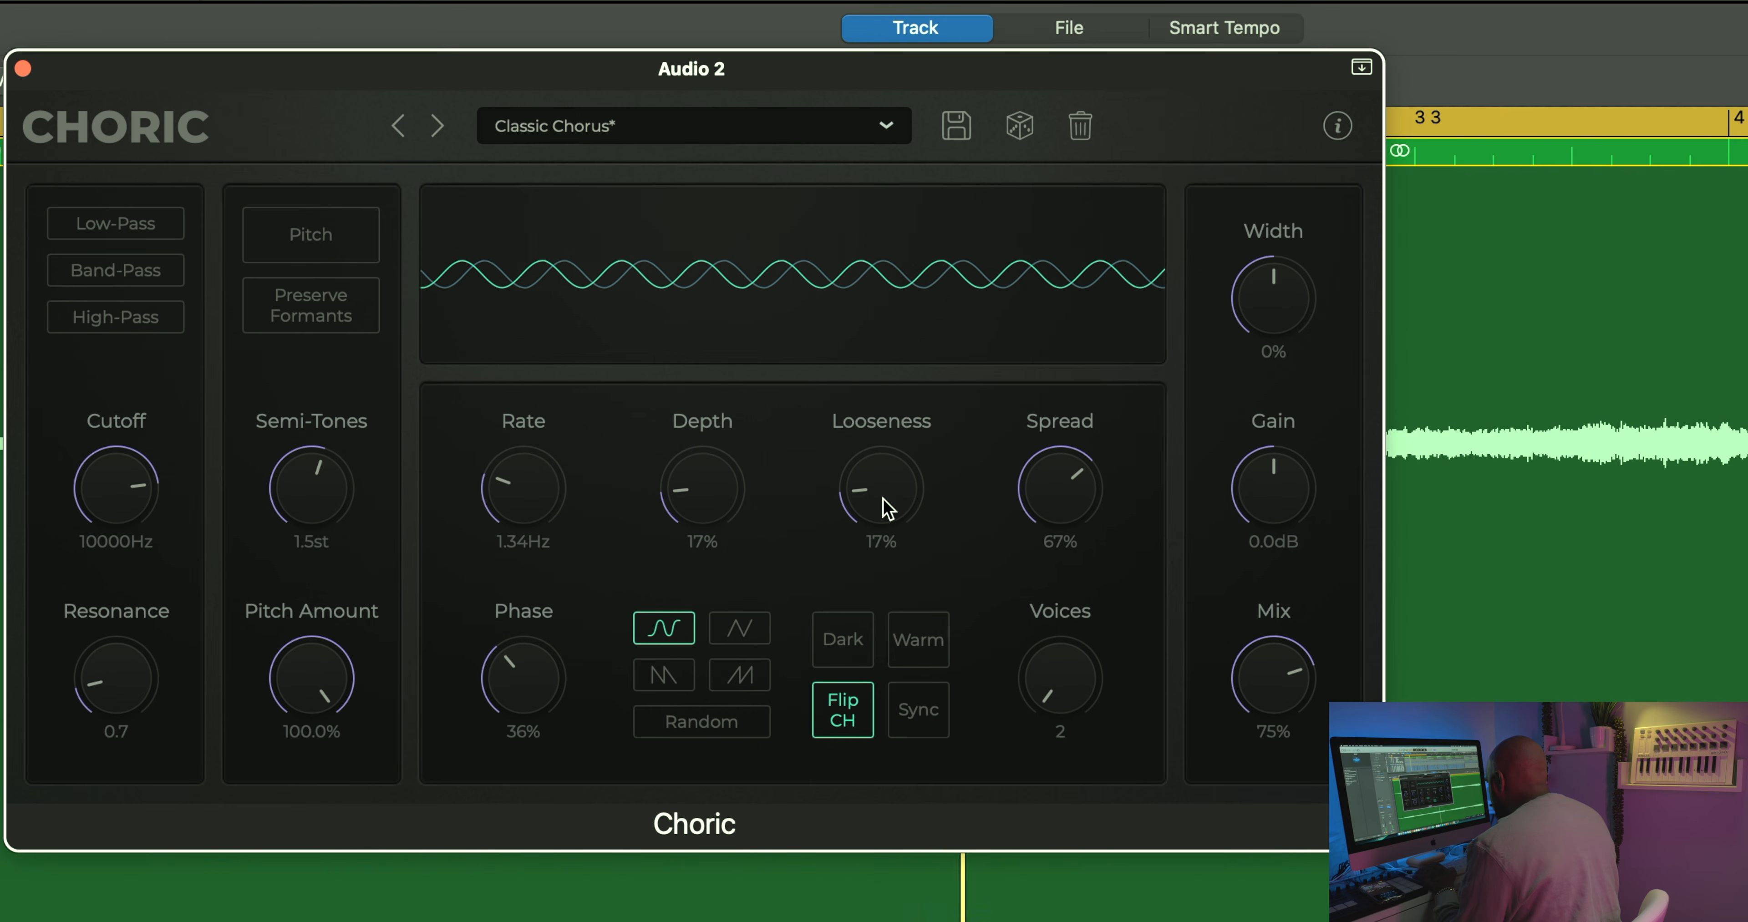
left_click_drag(1058, 671, 1056, 568)
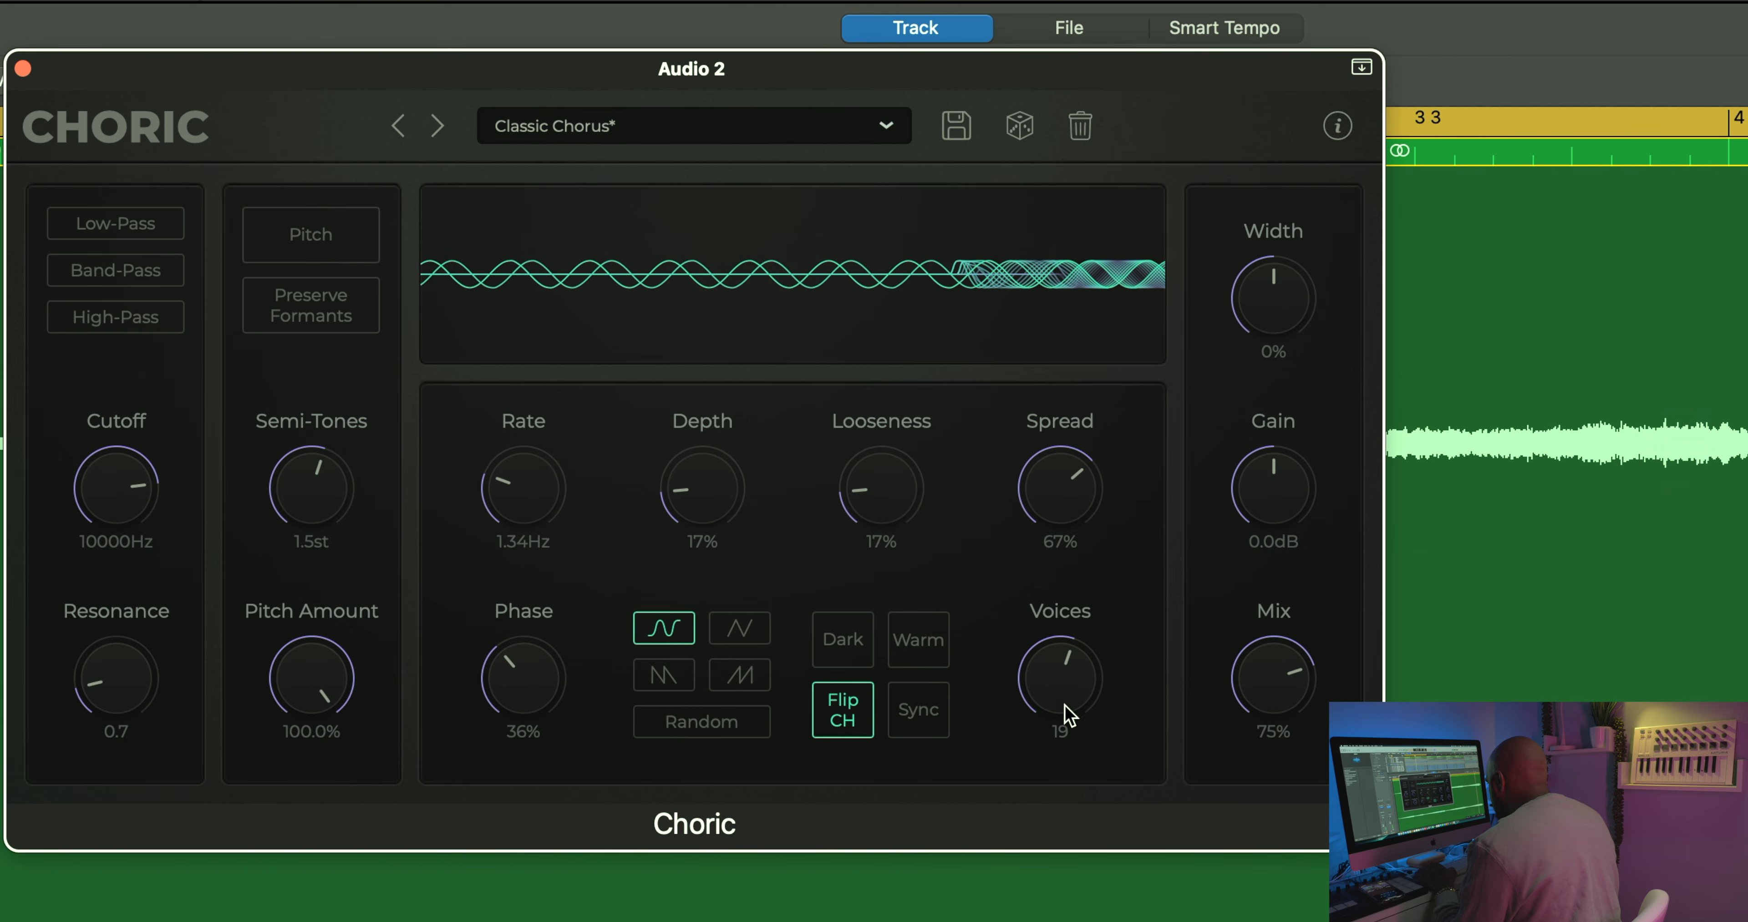
left_click_drag(1062, 696, 1069, 702)
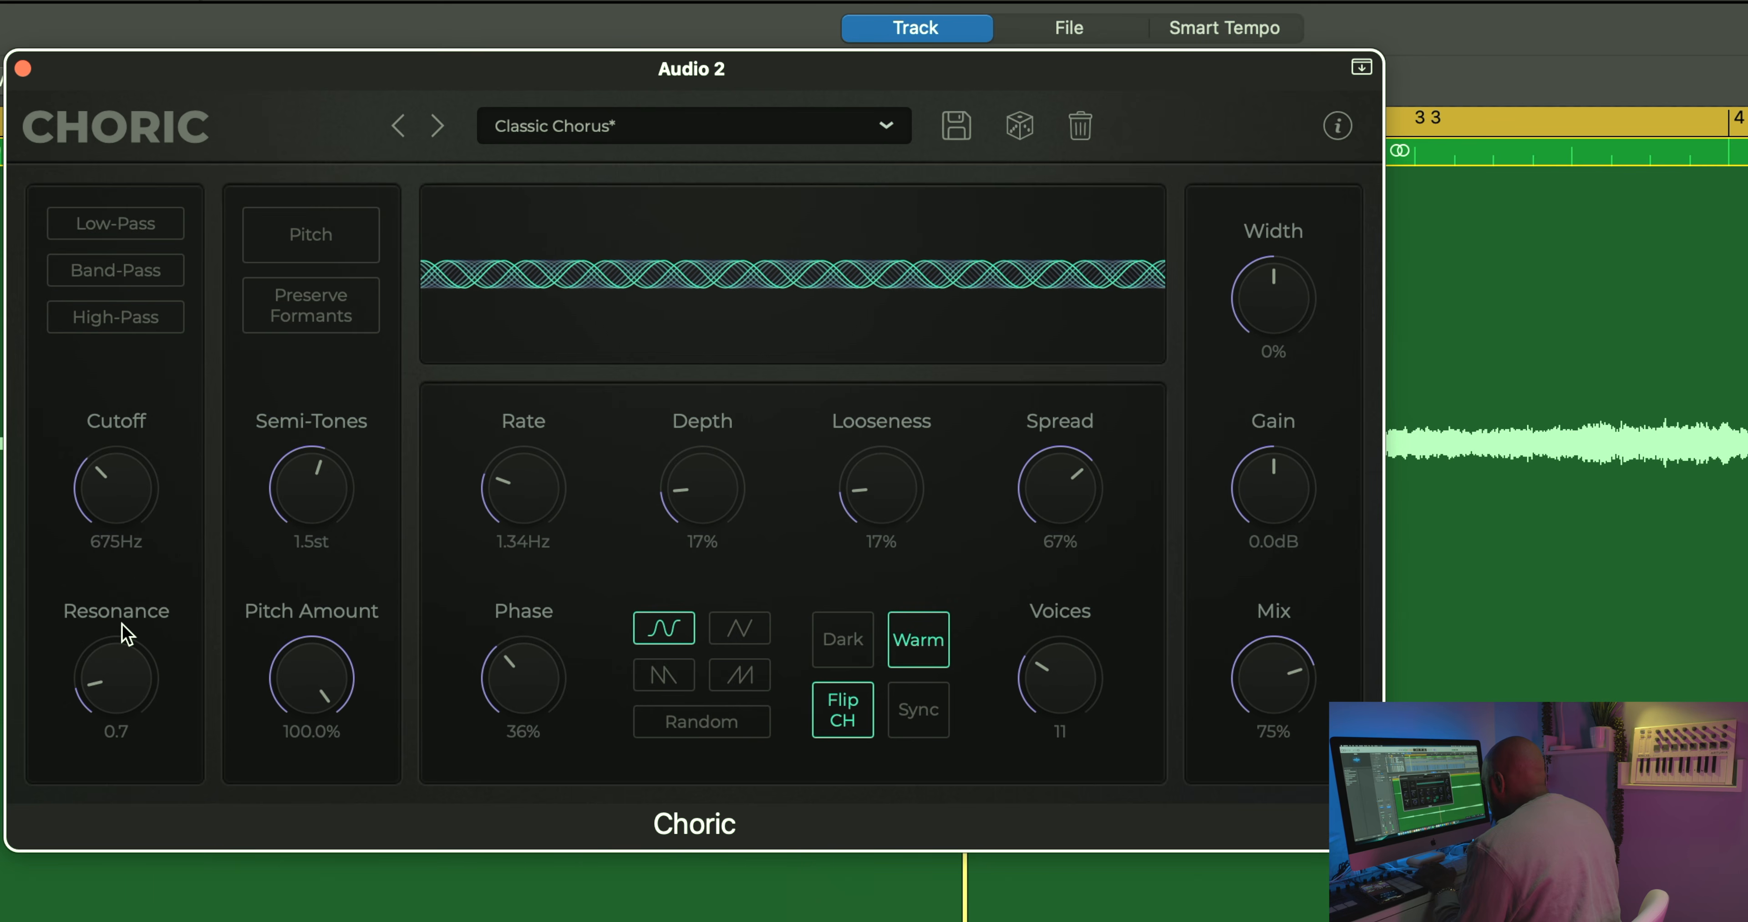
Step: Set Cutoff to 686 Hz, Resonance to 1.3 and Mix to 36%, and close the Audio 2 plug-in window
left_click_drag(122, 624, 120, 620)
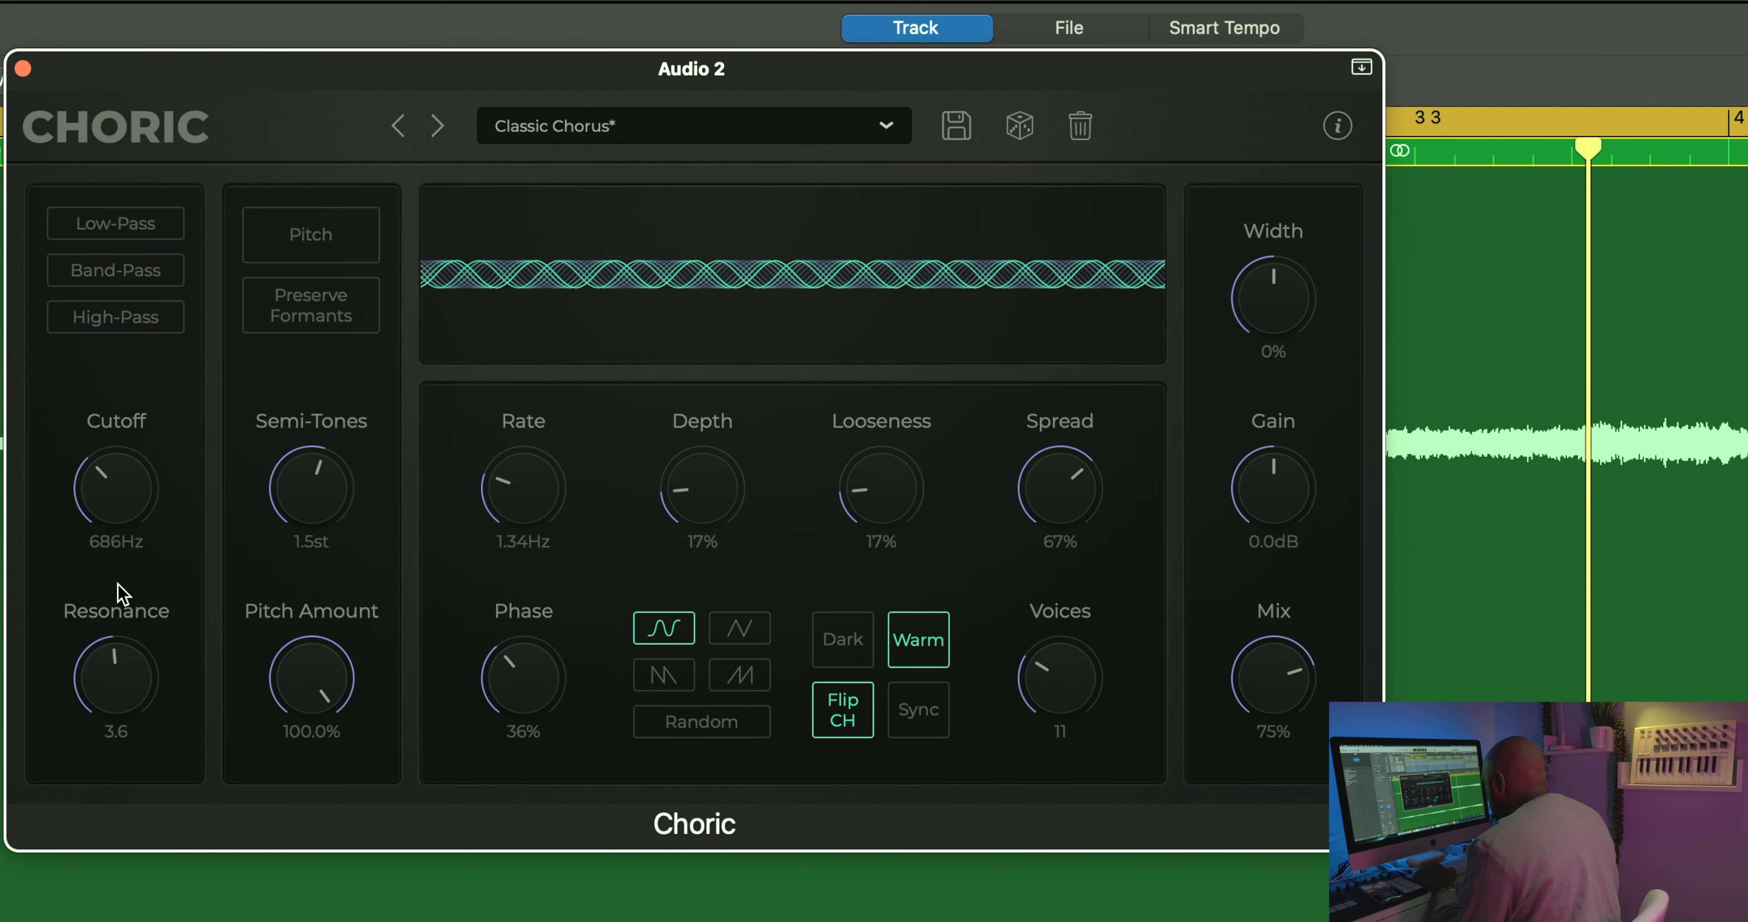
left_click_drag(121, 591, 129, 644)
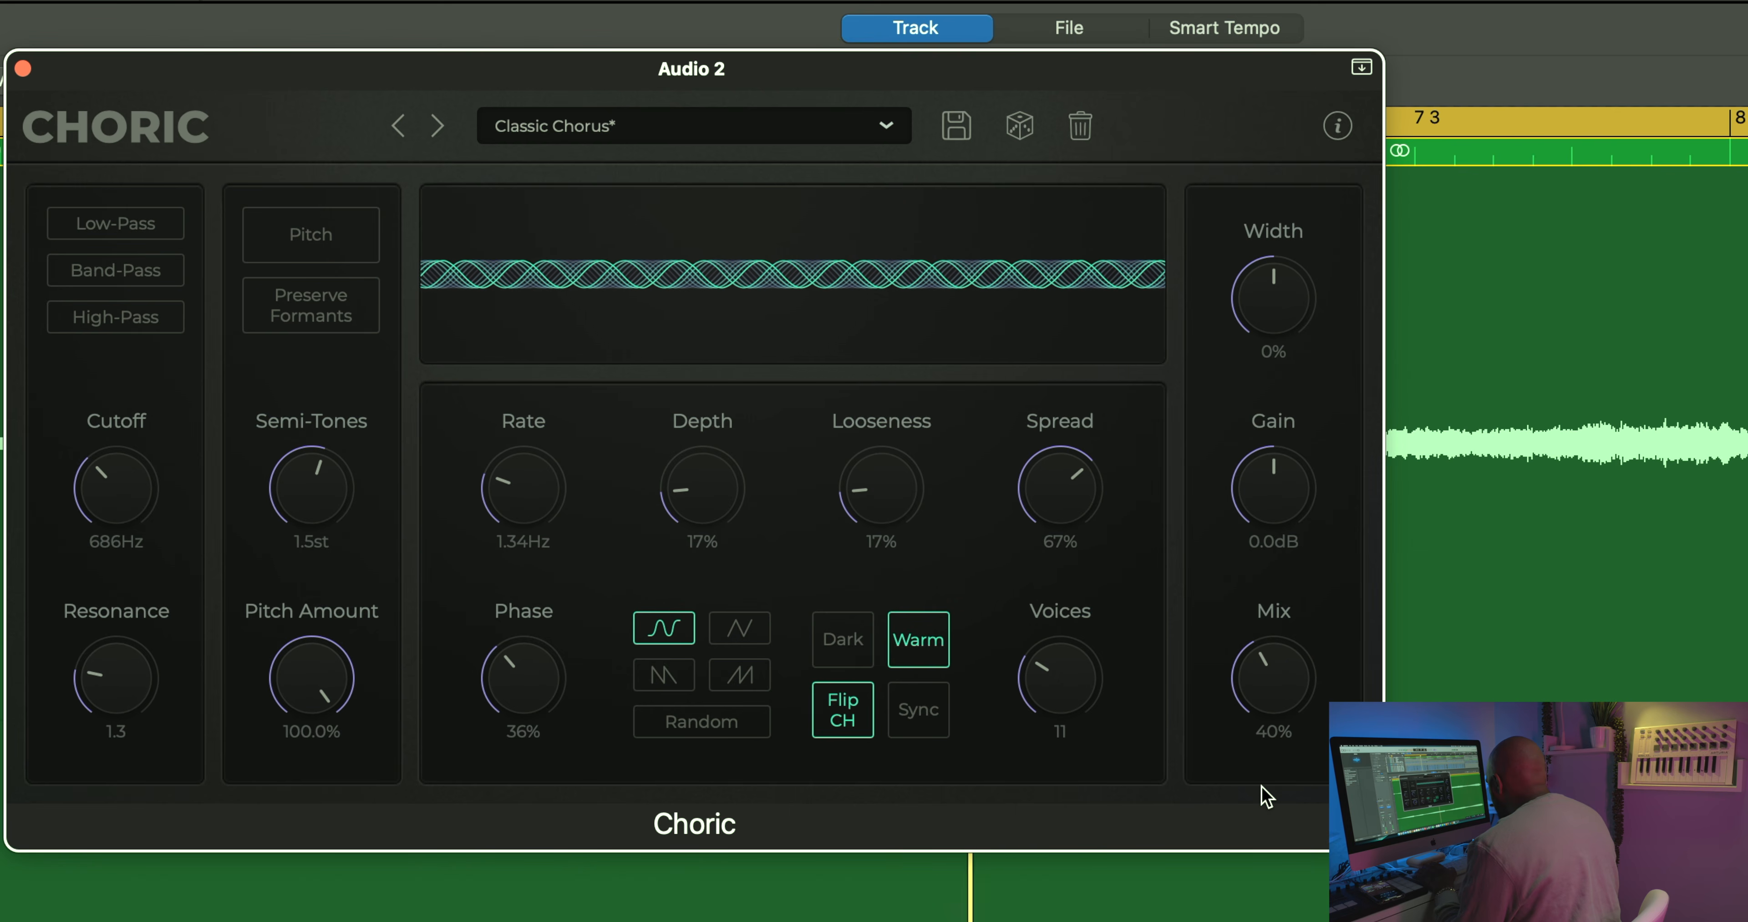
left_click_drag(1260, 781, 1261, 771)
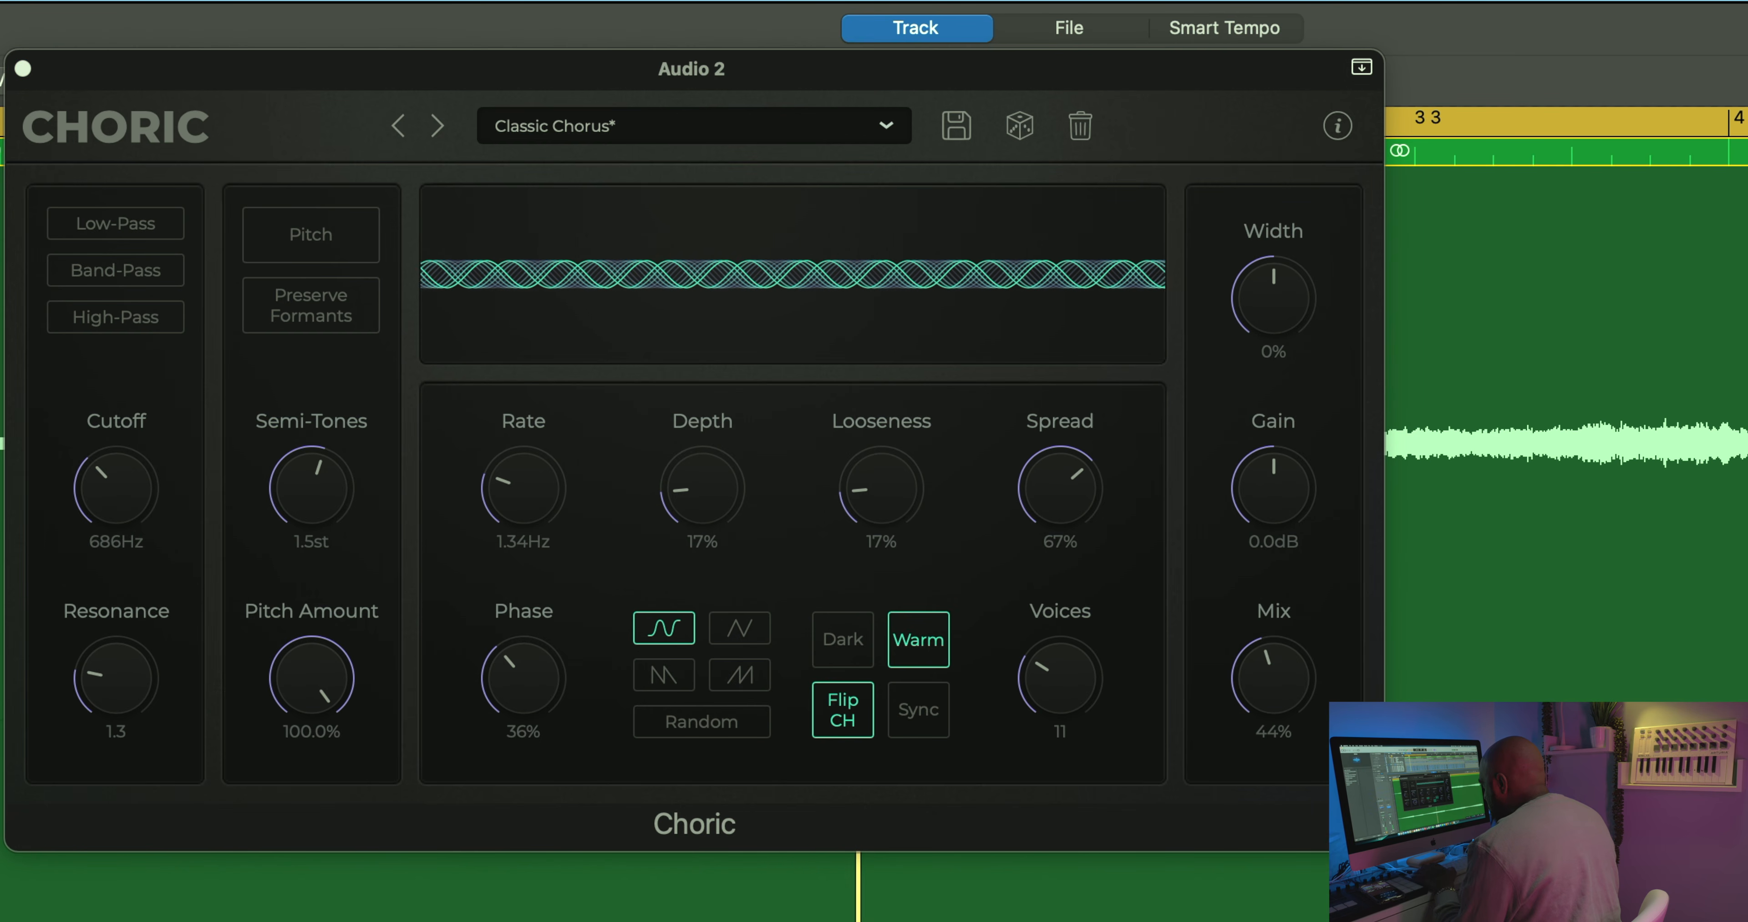
left_click_drag(1289, 681, 1289, 714)
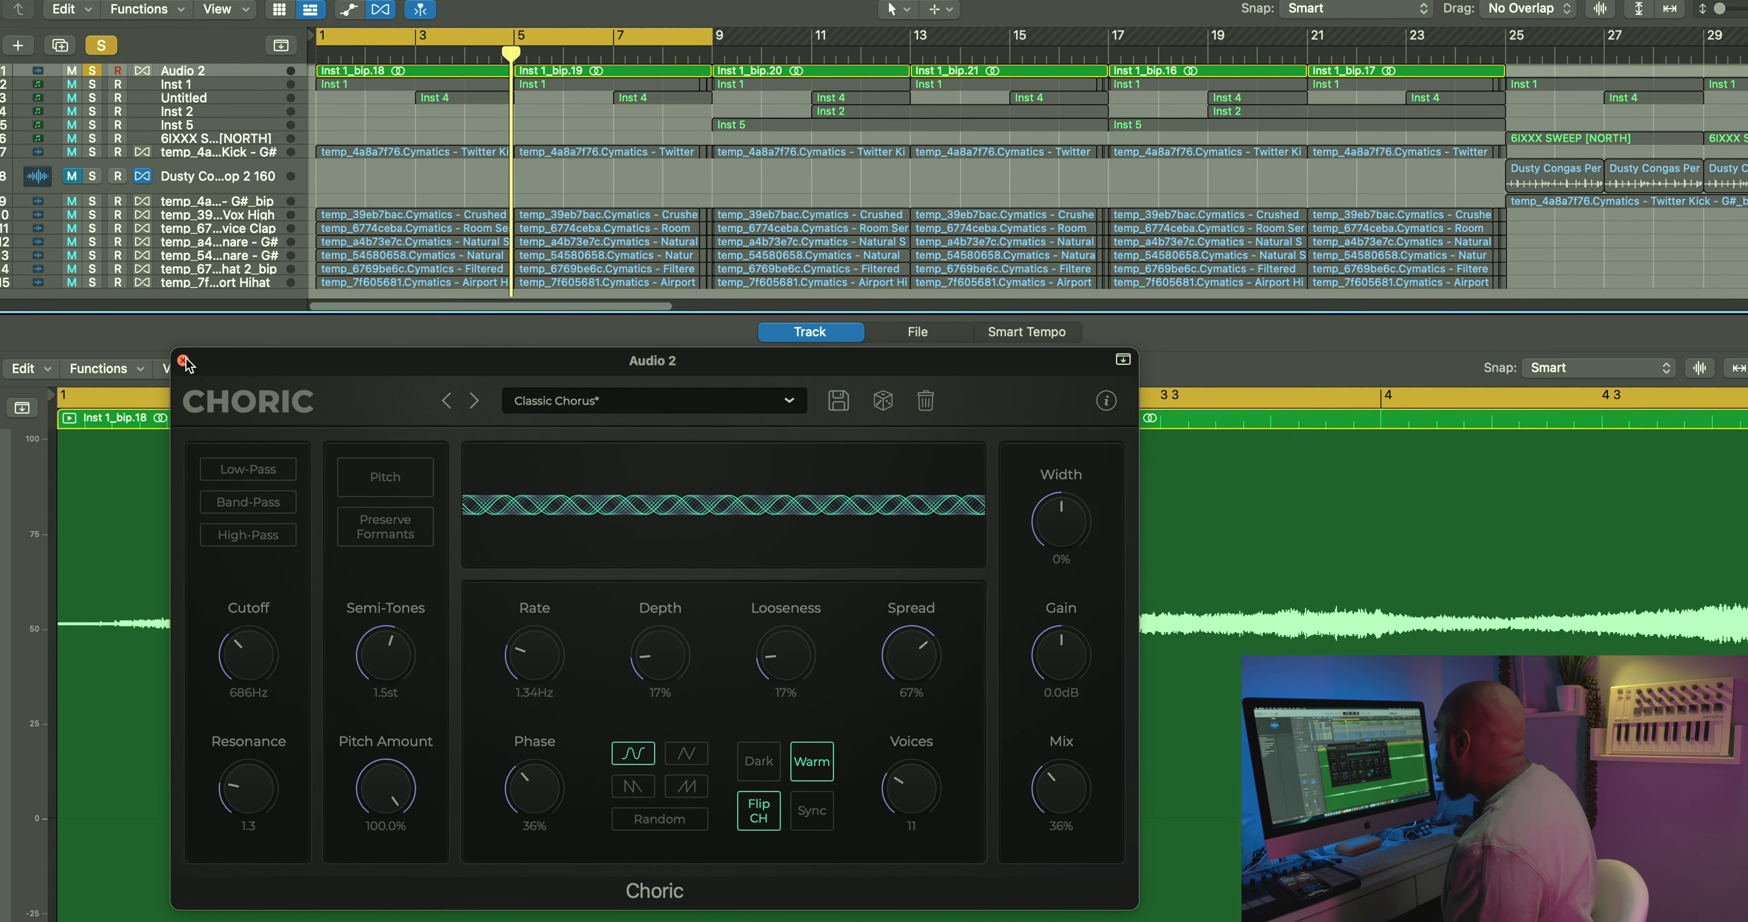
left_click(135, 251)
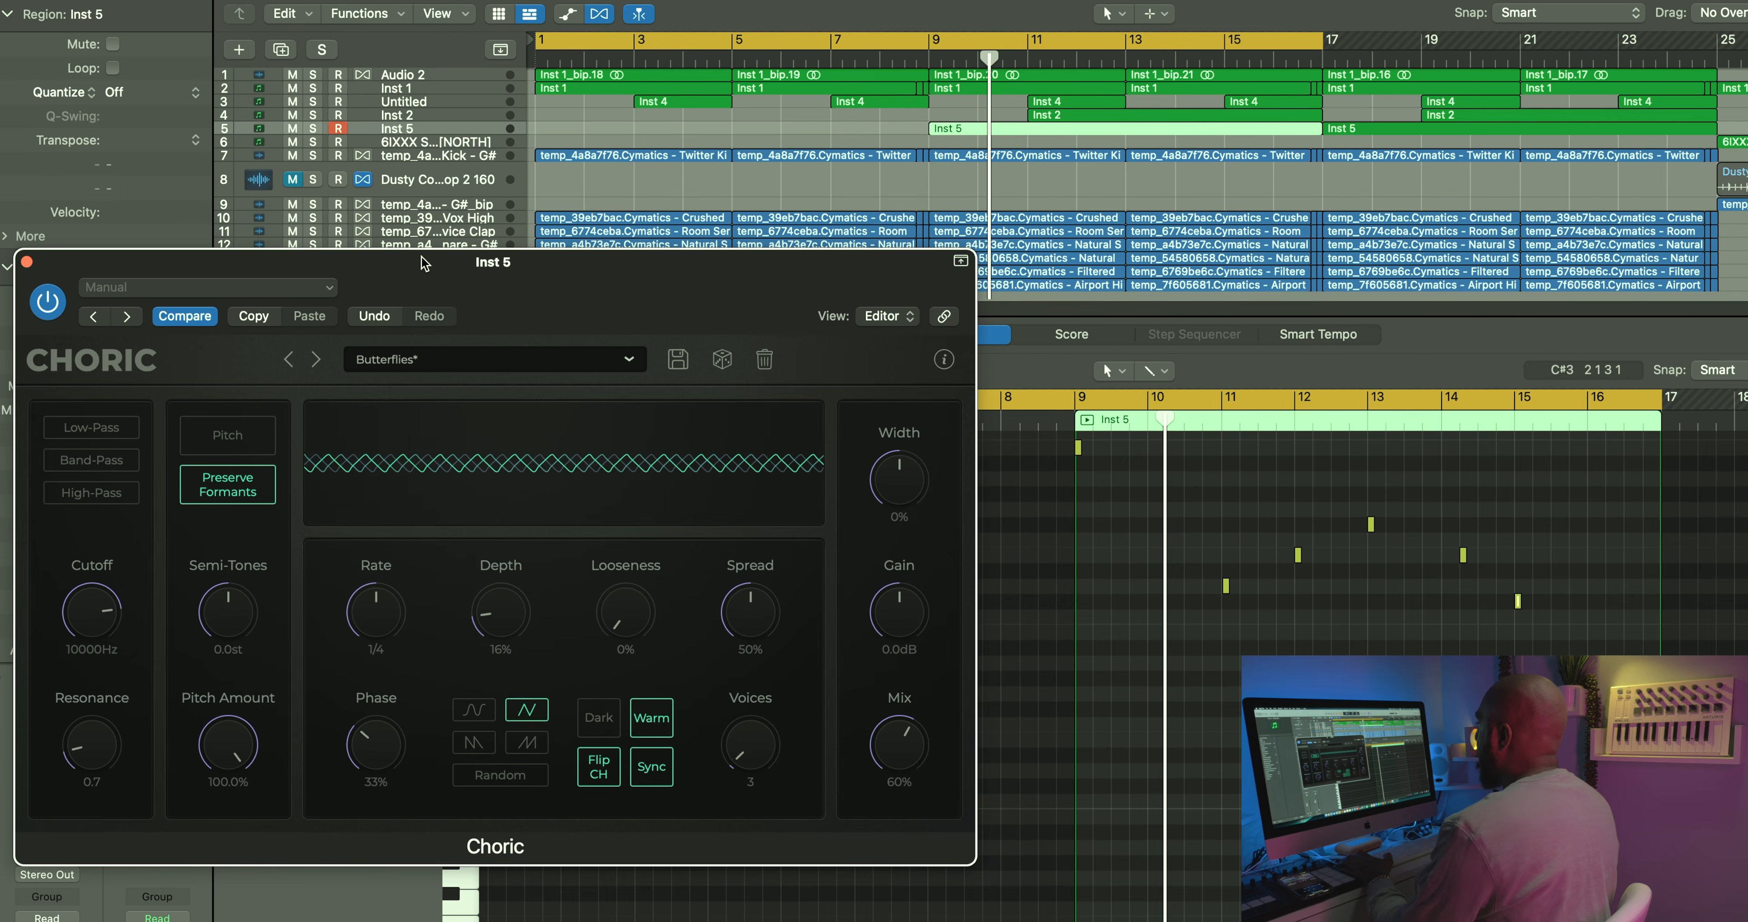
Step: Play the arrangement with the Butterflies chorus on Inst 5 and raise its Gain to 1.1 dB
key("space")
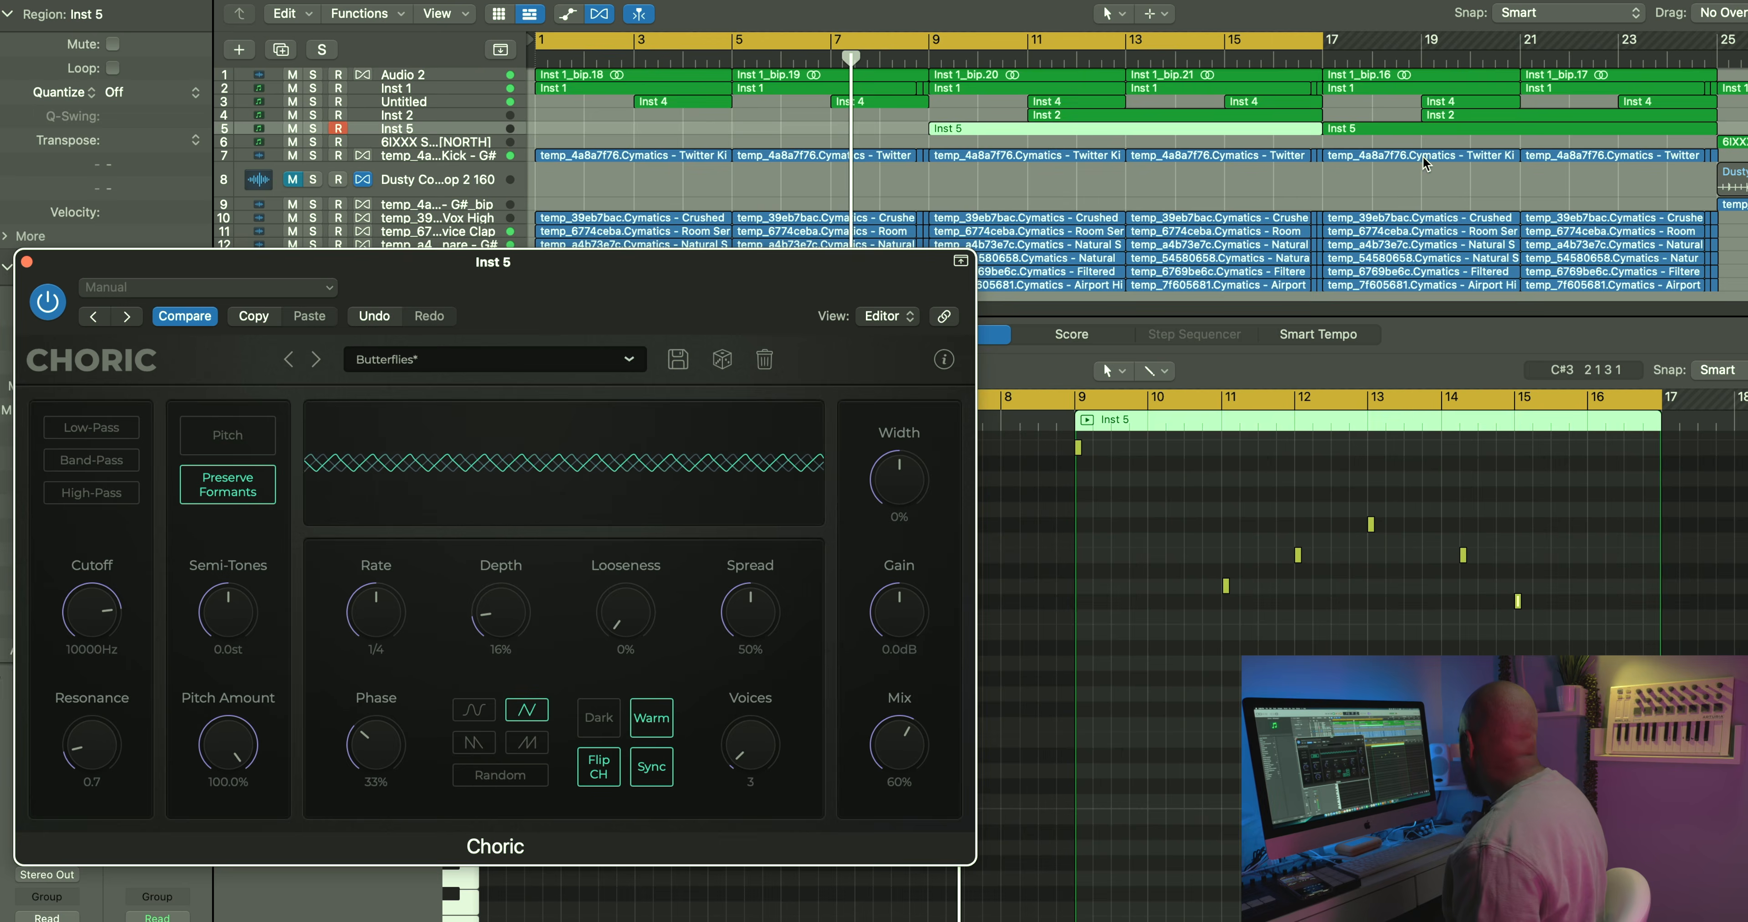
scroll(1423, 160, "down", 3)
scroll(1422, 160, "up", 3)
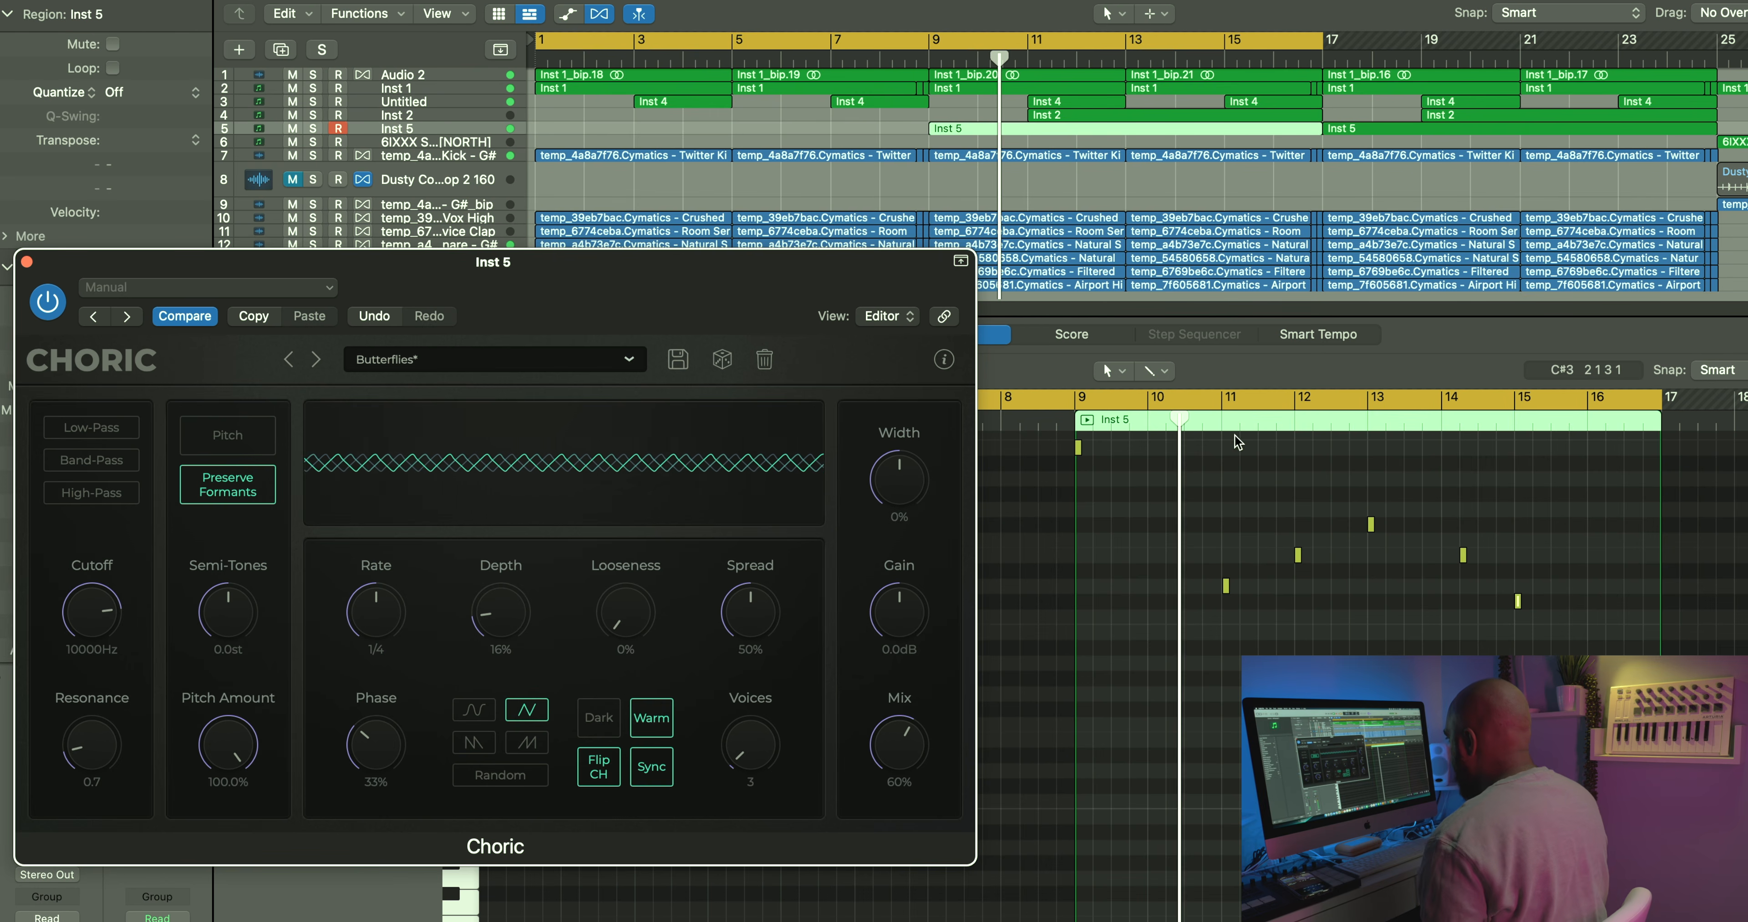
left_click_drag(888, 630, 890, 625)
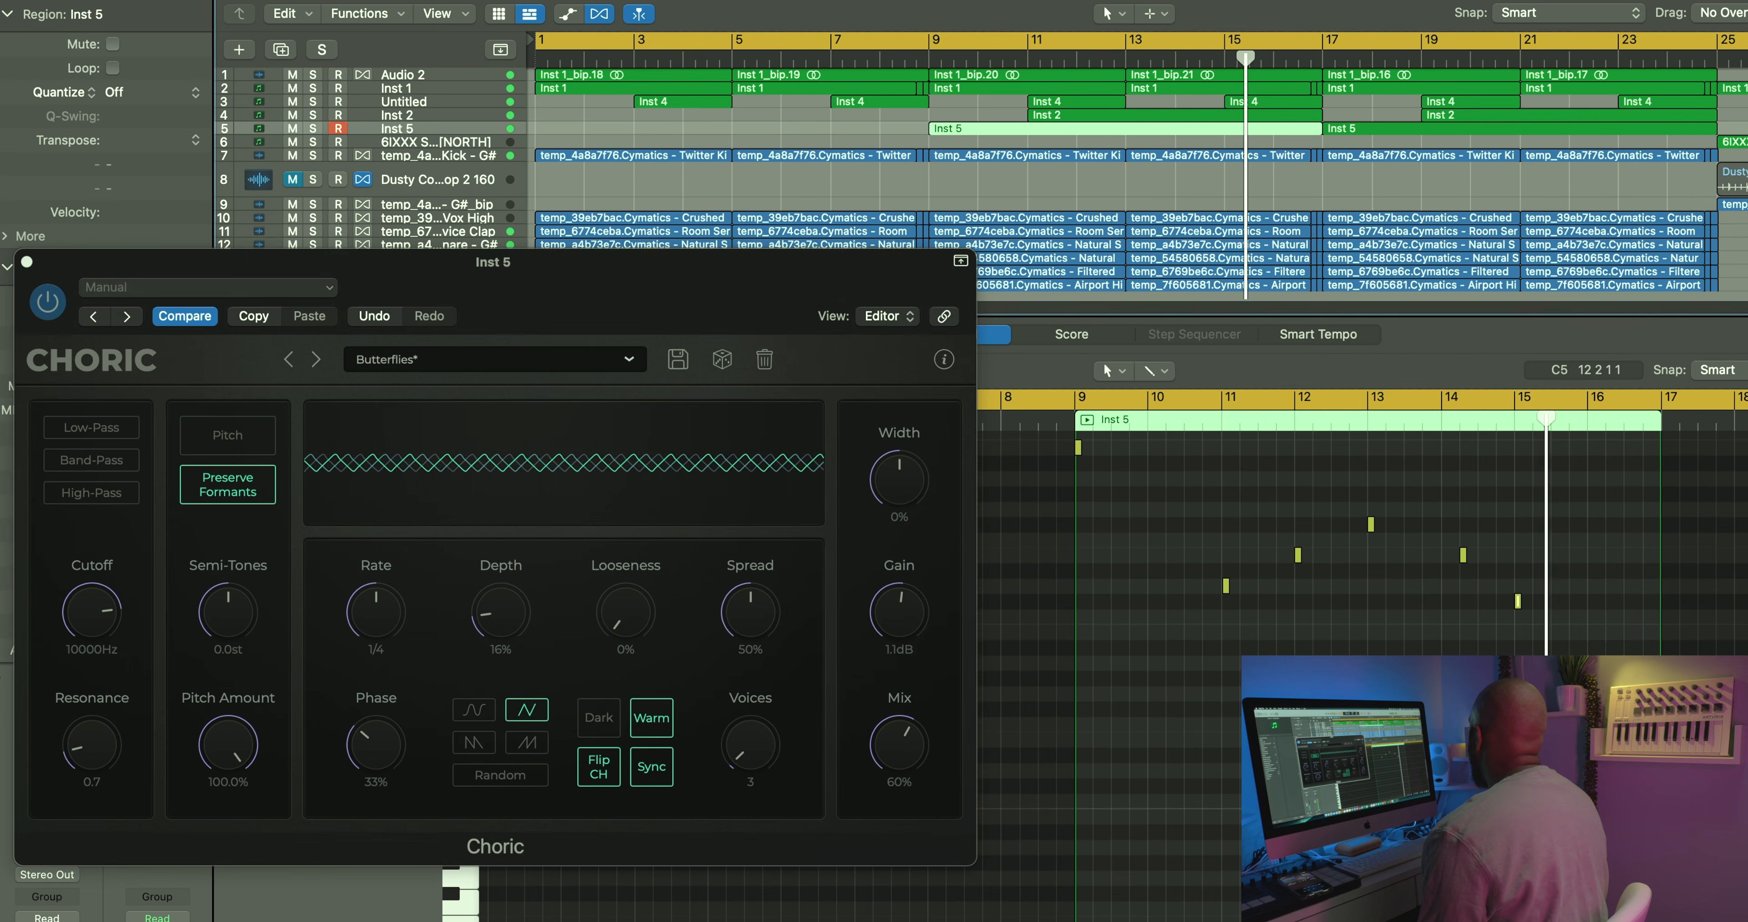
Step: Move the Inst 5 plug-in window clear of the track list and extend the cycle range to bar 33
left_click_drag(806, 264, 928, 310)
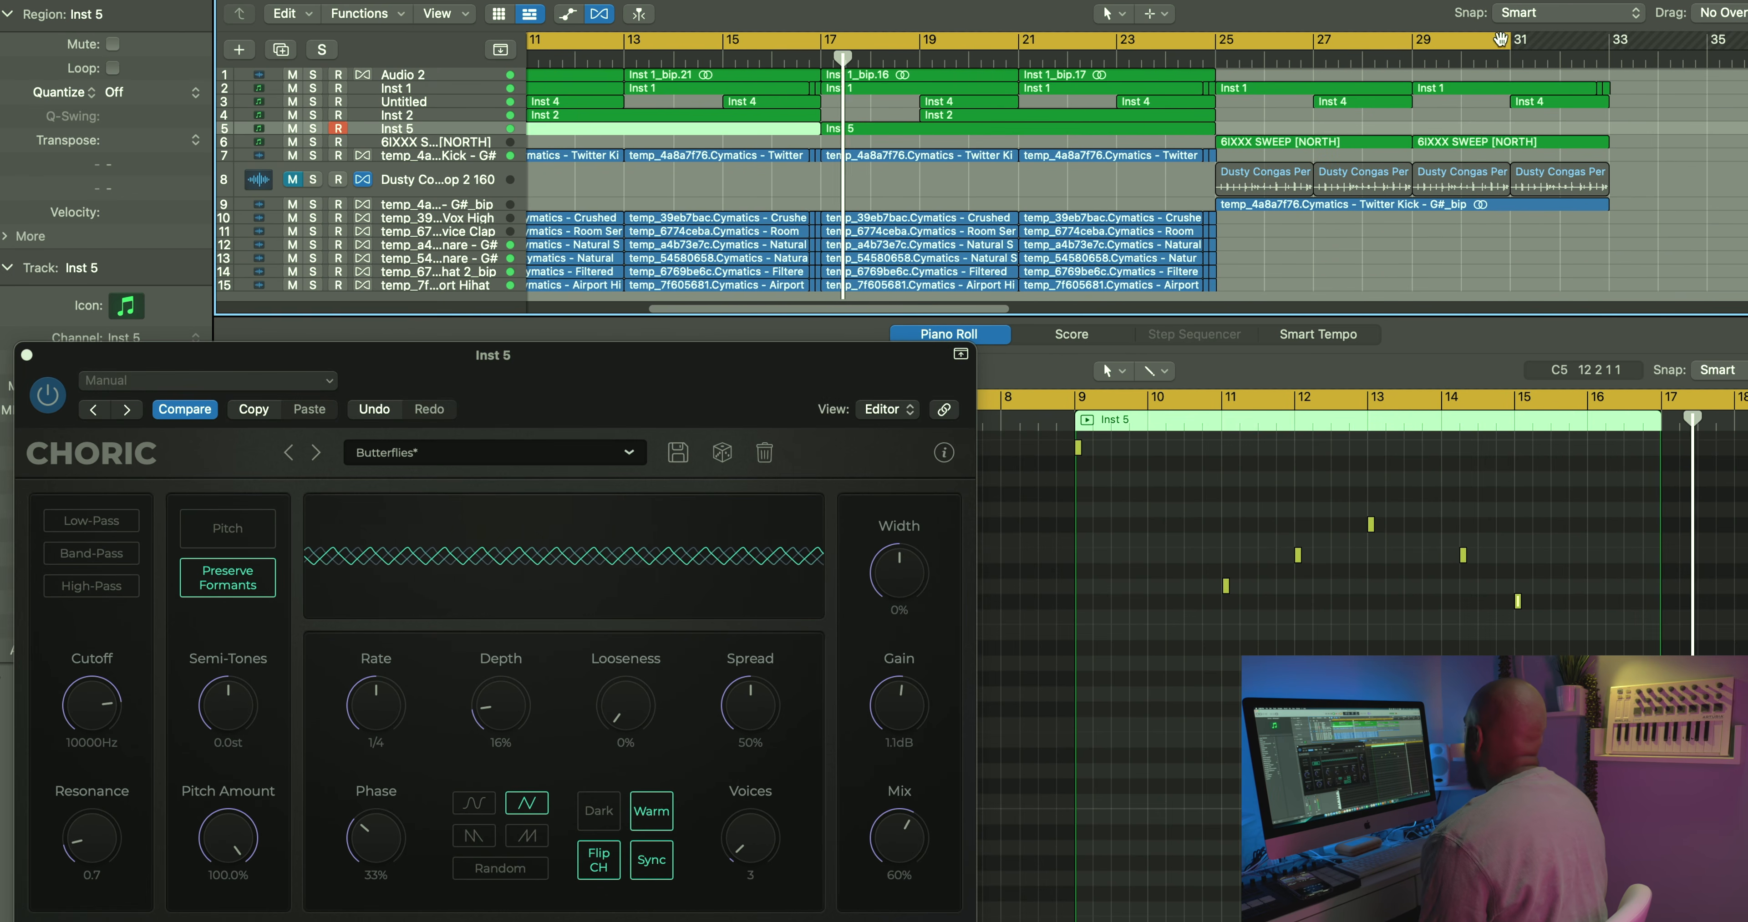
left_click_drag(1509, 39, 1609, 39)
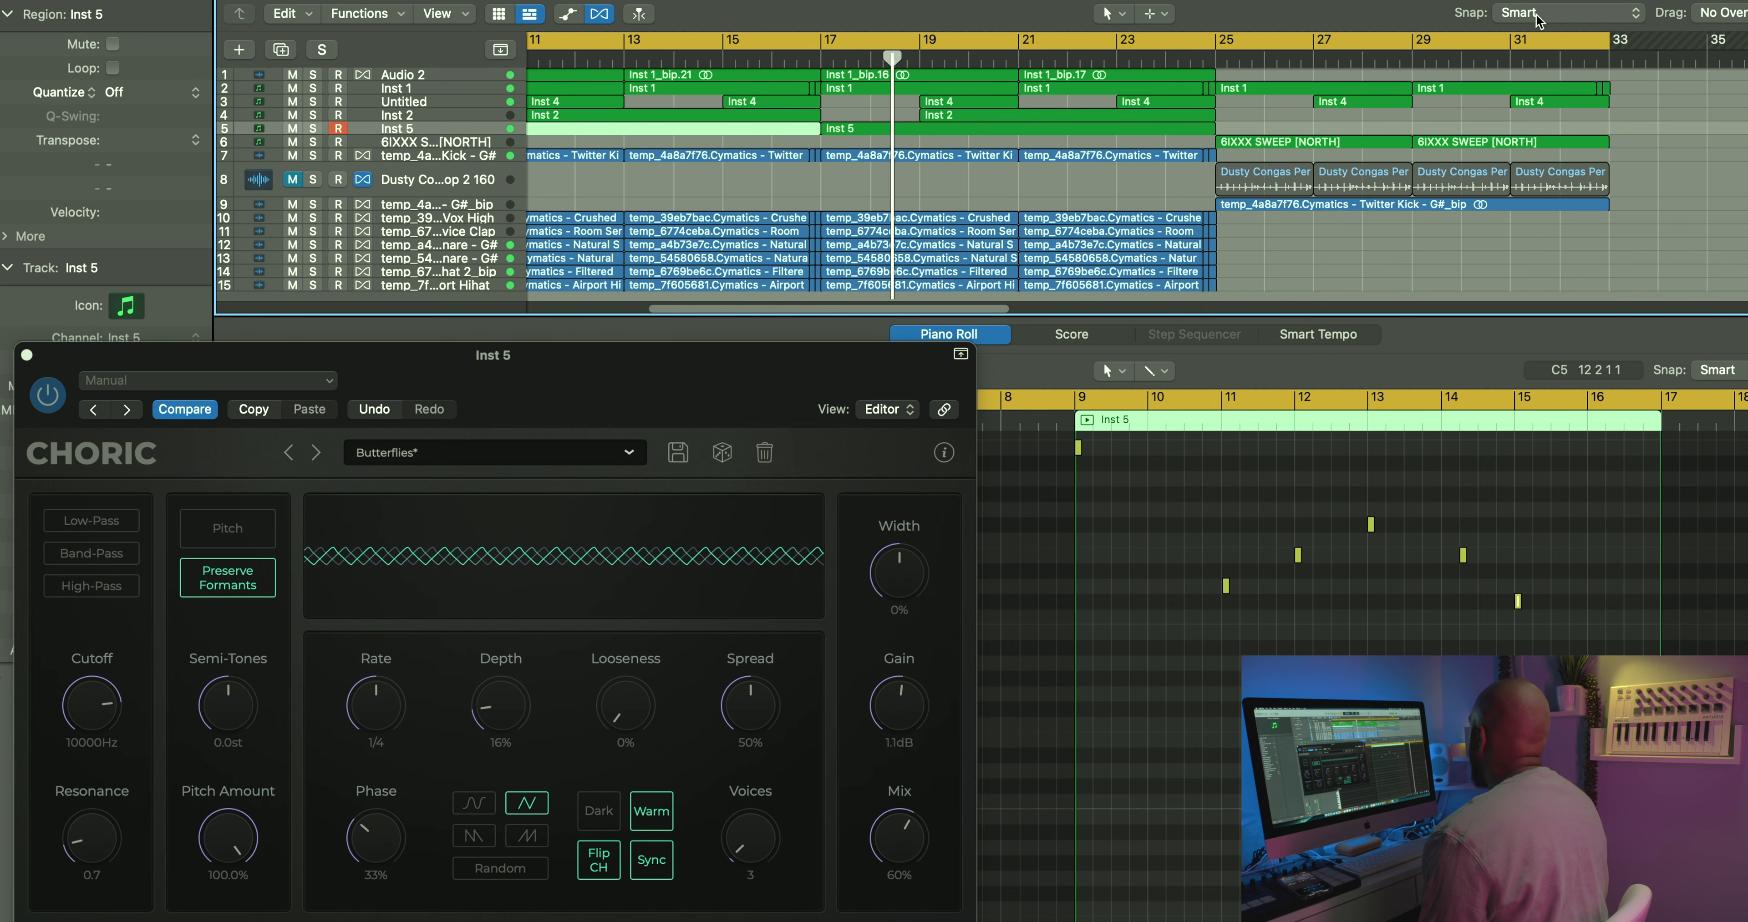